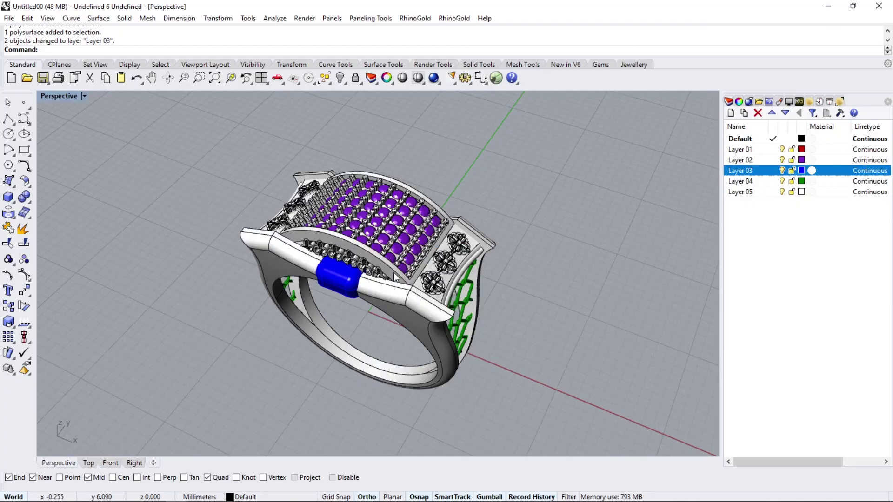
Move the ring's blue part, gem group and green lattice onto Layer 04 in Rhino
{"action": "mouse_move", "coordinate": [394, 277]}
{"action": "right_mouse_down"}
{"action": "mouse_move", "coordinate": [339, 346]}
{"action": "mouse_move", "coordinate": [341, 246]}
{"action": "right_mouse_up"}
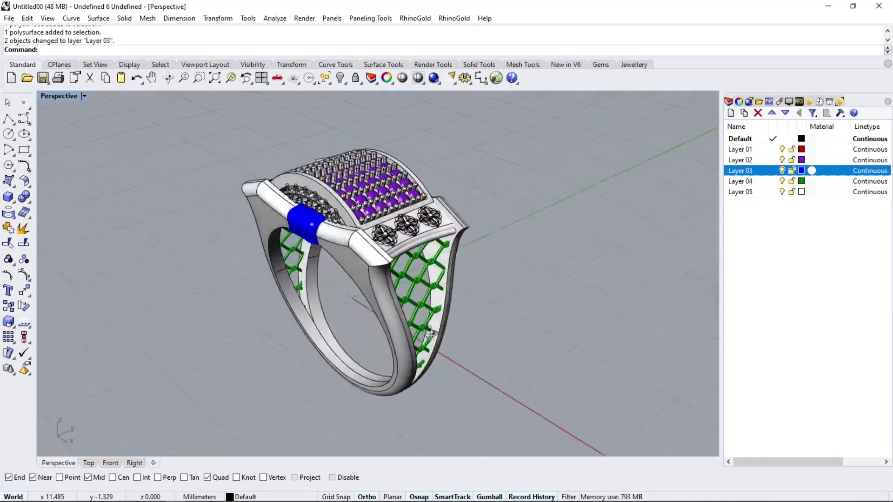
{"action": "left_click", "coordinate": [376, 210]}
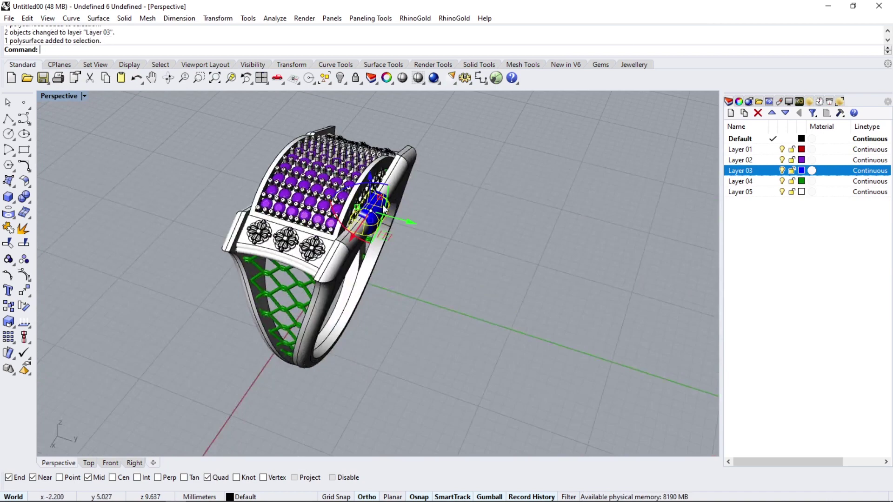
{"action": "left_click", "coordinate": [354, 195], "text": "shift"}
{"action": "right_click_drag", "start_coordinate": [353, 196], "coordinate": [350, 318]}
{"action": "left_click", "coordinate": [350, 318], "text": "shift"}
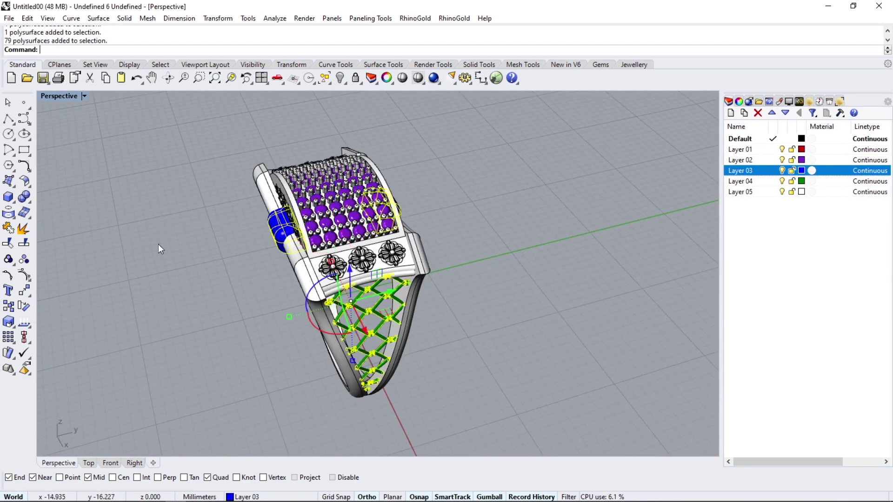
{"action": "right_click_drag", "start_coordinate": [159, 249], "coordinate": [288, 261]}
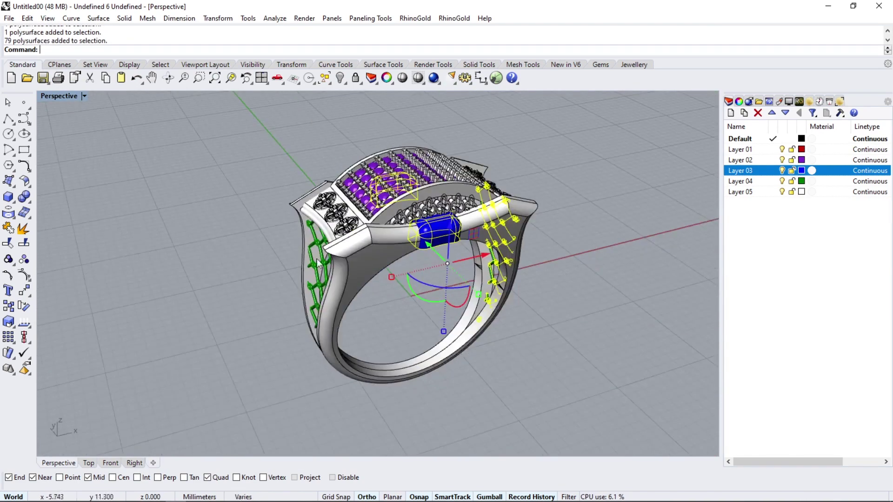
{"action": "right_click", "coordinate": [761, 184]}
{"action": "left_click", "coordinate": [796, 375]}
{"action": "key", "text": "Escape"}
{"action": "mouse_move", "coordinate": [670, 362]}
{"action": "right_mouse_down"}
{"action": "mouse_move", "coordinate": [392, 294]}
{"action": "mouse_move", "coordinate": [335, 326]}
{"action": "right_mouse_up"}
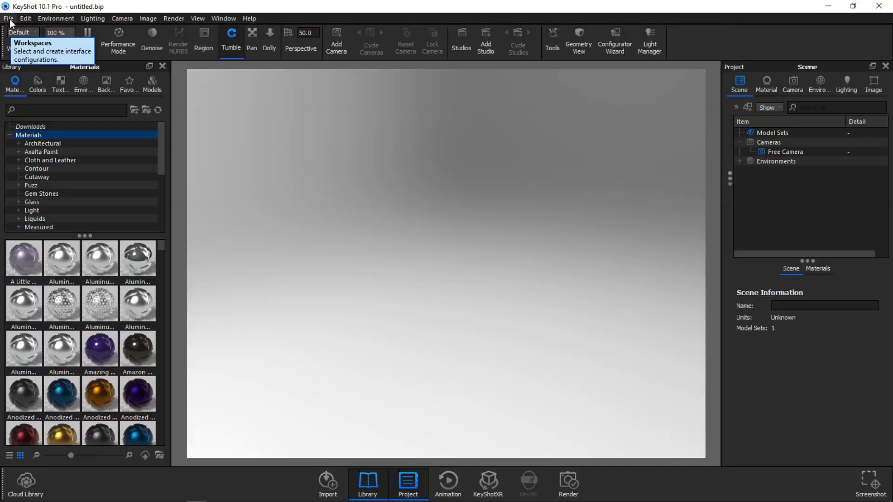
Import Untitled00.3dm into KeyShot with default options and select the model
{"action": "left_click", "coordinate": [9, 18]}
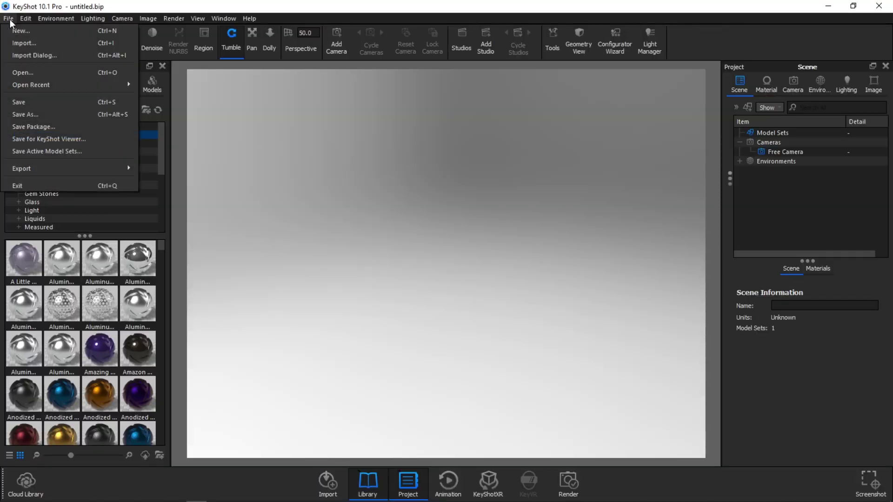
{"action": "left_click", "coordinate": [24, 45]}
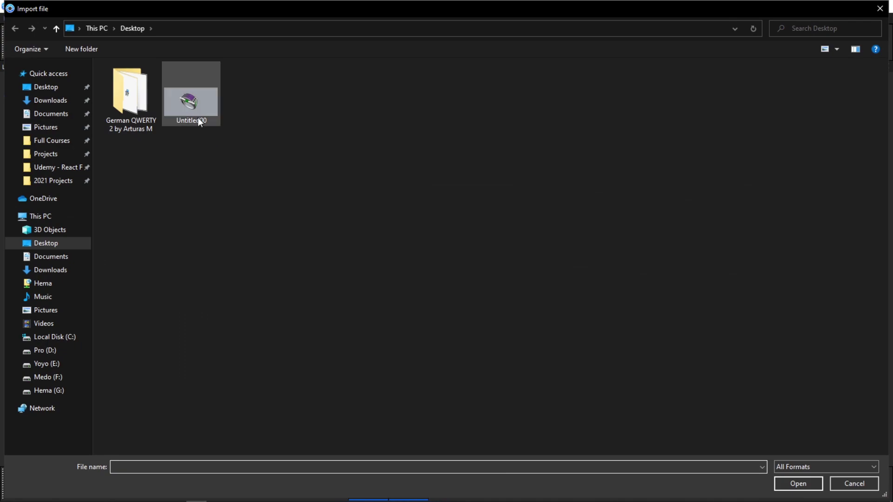
{"action": "double_click", "coordinate": [198, 118]}
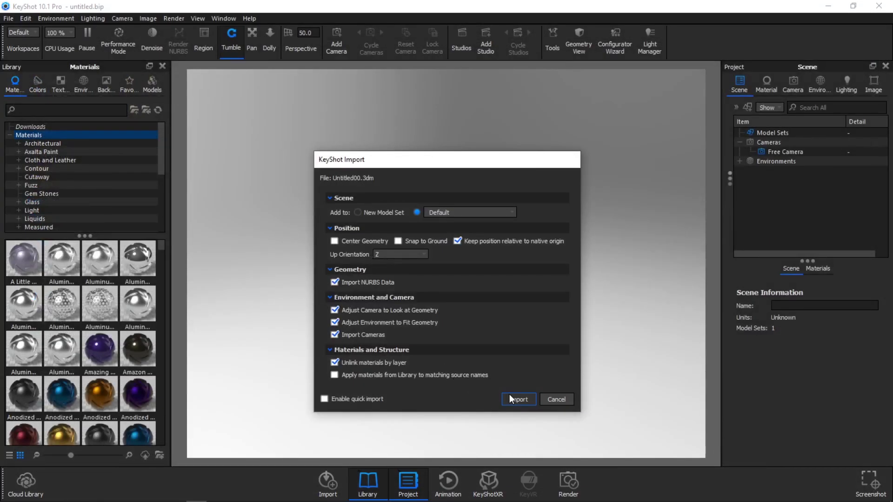
{"action": "left_click", "coordinate": [511, 396]}
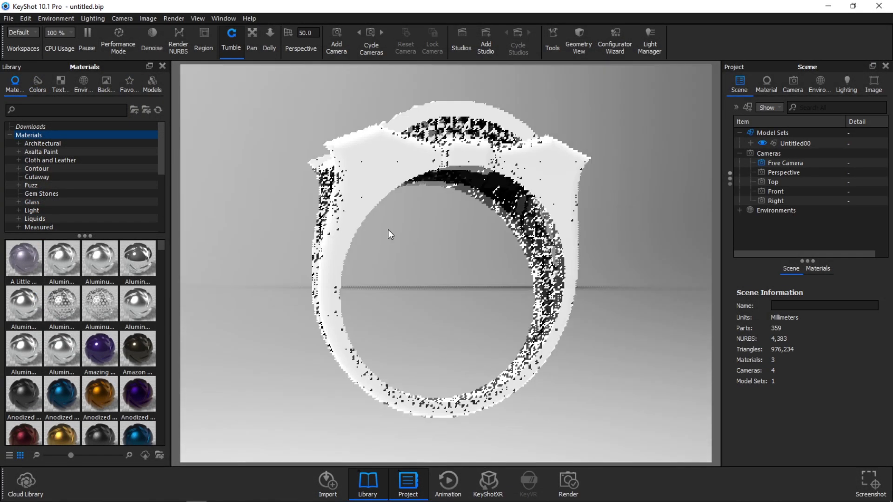
{"action": "left_click_drag", "start_coordinate": [388, 230], "coordinate": [379, 268]}
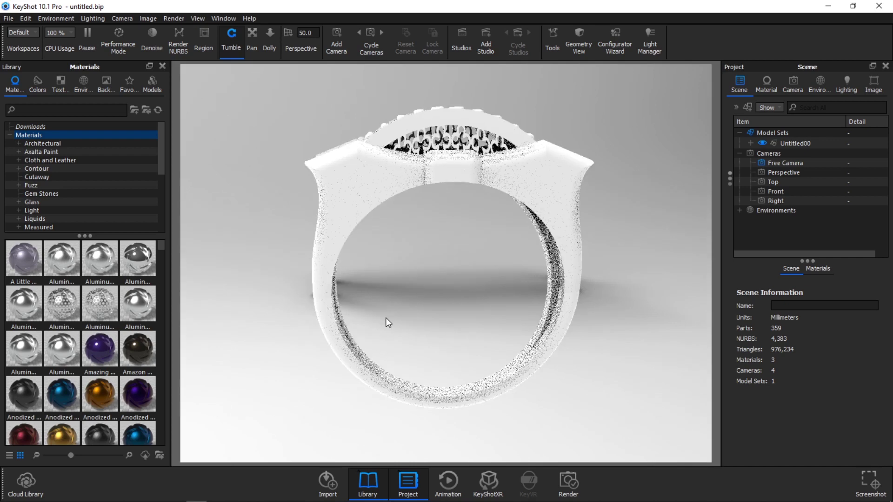
{"action": "left_click", "coordinate": [800, 142]}
Lift the Untitled00 ring about 10.6 mm along Z and apply the move
{"action": "right_click", "coordinate": [815, 142]}
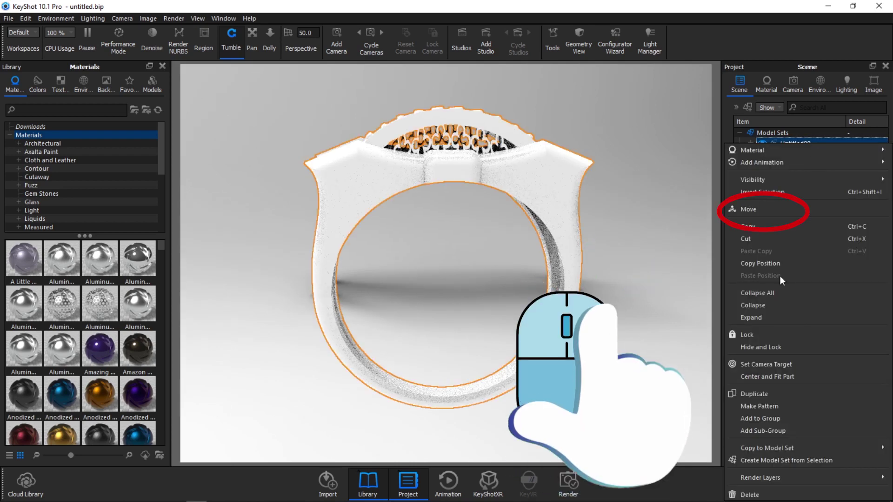
{"action": "left_click", "coordinate": [755, 210]}
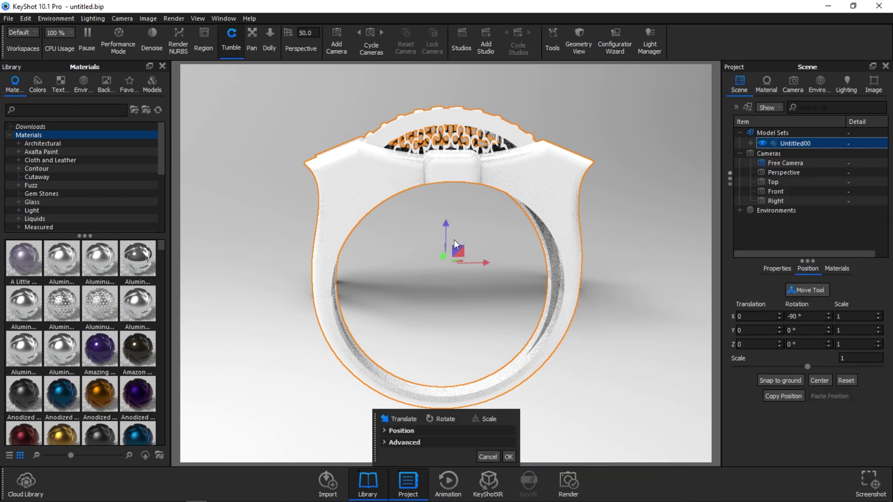
{"action": "left_click_drag", "start_coordinate": [454, 239], "coordinate": [427, 91]}
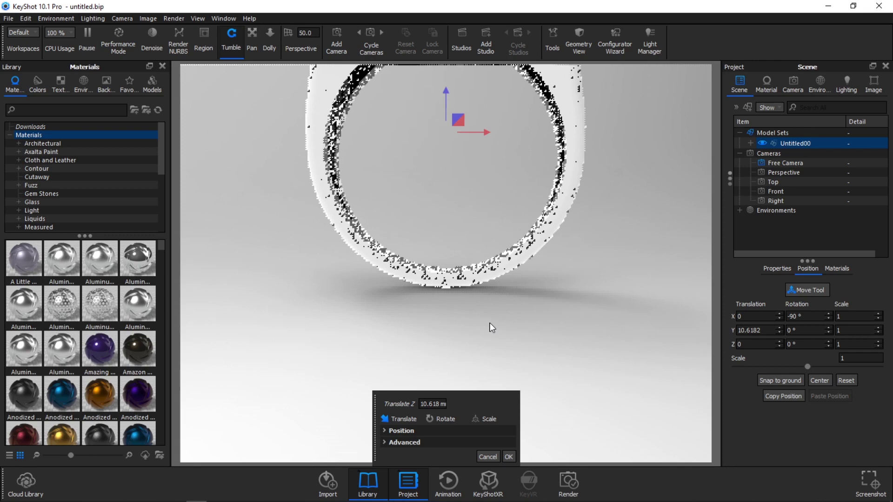
{"action": "mouse_move", "coordinate": [490, 323]}
{"action": "left_mouse_down"}
{"action": "mouse_move", "coordinate": [454, 354]}
{"action": "mouse_move", "coordinate": [457, 306]}
{"action": "left_mouse_up"}
{"action": "mouse_move", "coordinate": [473, 264]}
{"action": "left_mouse_down"}
{"action": "mouse_move", "coordinate": [498, 305]}
{"action": "mouse_move", "coordinate": [490, 419]}
{"action": "mouse_move", "coordinate": [220, 296]}
{"action": "left_mouse_up"}
{"action": "left_click", "coordinate": [509, 457]}
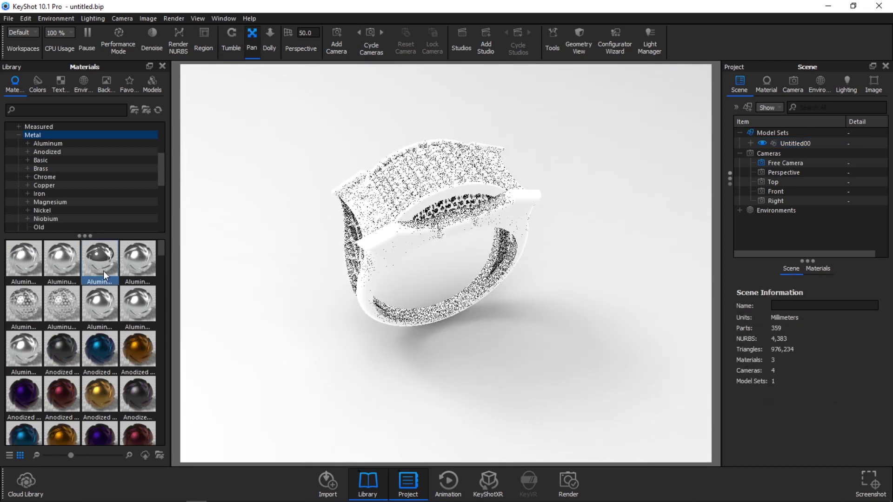
Apply Metal > Precious Platinum to the ring body and Silver to its pavé top
{"action": "left_click", "coordinate": [62, 194]}
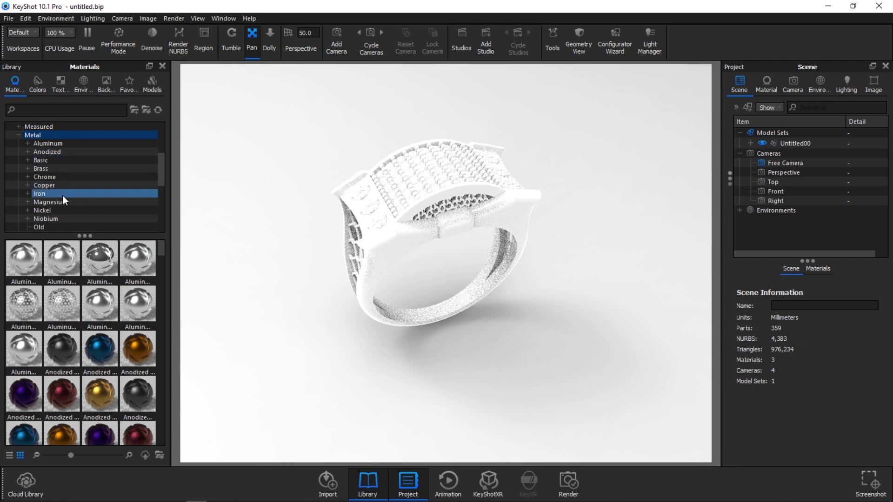
{"action": "scroll", "coordinate": [59, 187], "scroll_direction": "down", "scroll_amount": 1}
{"action": "left_click", "coordinate": [65, 211]}
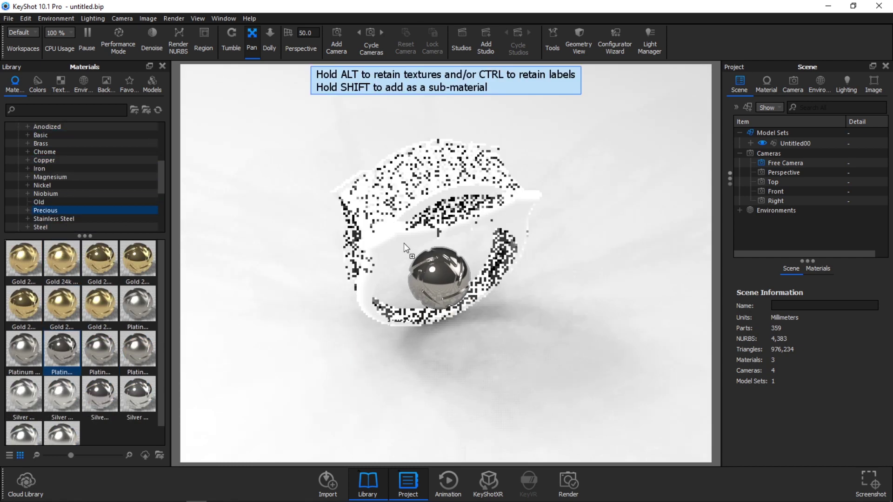
{"action": "left_click_drag", "start_coordinate": [67, 348], "coordinate": [404, 243]}
{"action": "mouse_move", "coordinate": [350, 390]}
{"action": "left_mouse_down"}
{"action": "mouse_move", "coordinate": [418, 379]}
{"action": "mouse_move", "coordinate": [405, 425]}
{"action": "left_mouse_up"}
{"action": "left_click_drag", "start_coordinate": [145, 393], "coordinate": [475, 219]}
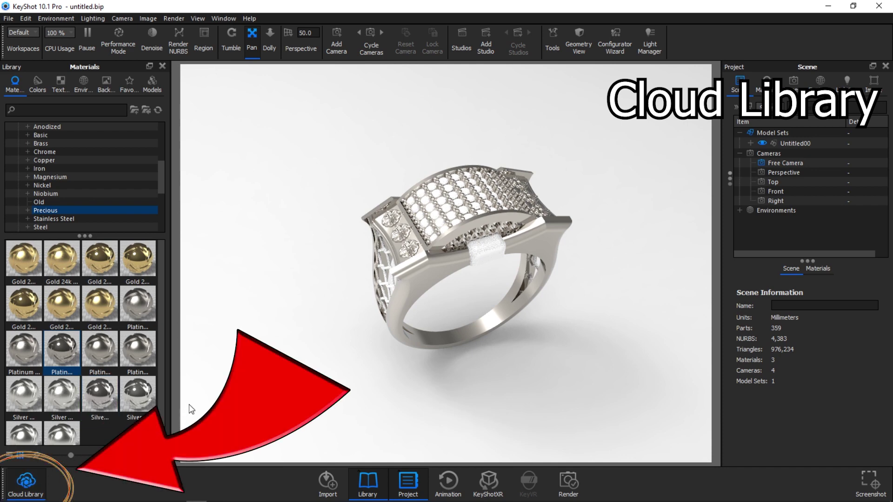
Search the Cloud Library for 'rose gold' and download the Gold Rose material
{"action": "type", "text": "ros"}
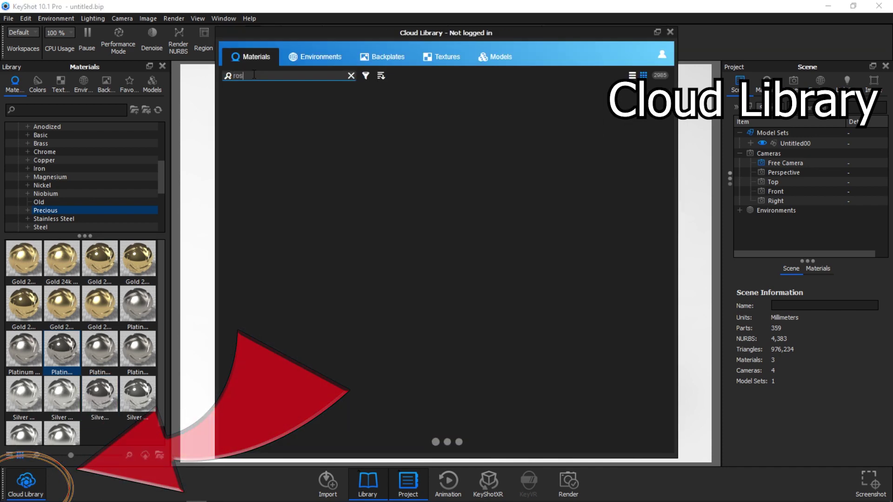
{"action": "type", "text": "e "}
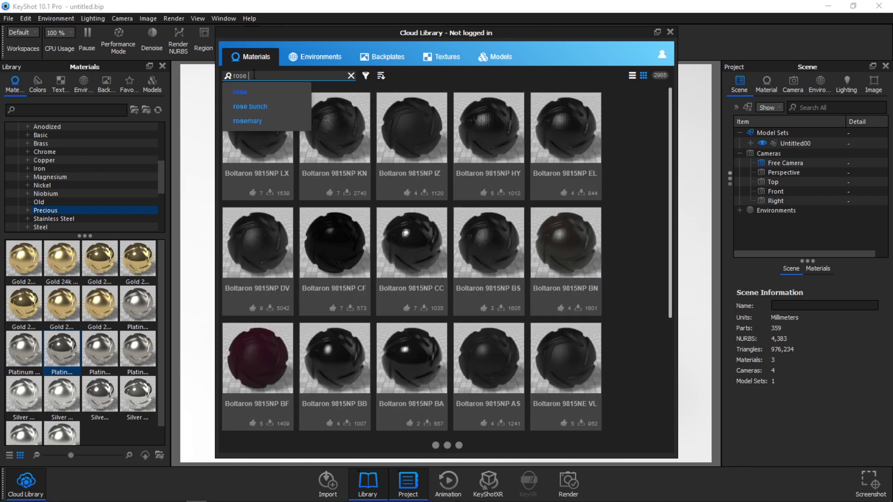
{"action": "type", "text": "gold"}
{"action": "scroll", "coordinate": [638, 220], "scroll_direction": "down", "scroll_amount": 3}
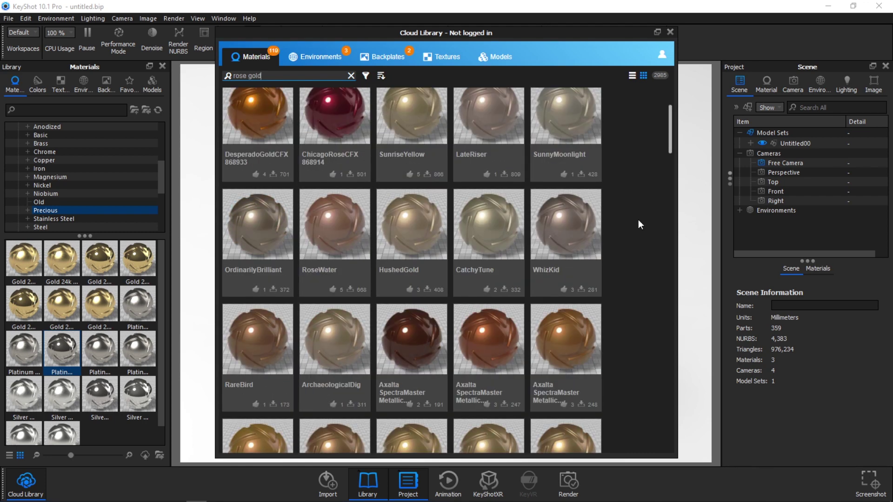
{"action": "mouse_move", "coordinate": [669, 135]}
{"action": "left_mouse_down"}
{"action": "mouse_move", "coordinate": [670, 227]}
{"action": "mouse_move", "coordinate": [660, 88]}
{"action": "mouse_move", "coordinate": [663, 353]}
{"action": "left_mouse_up"}
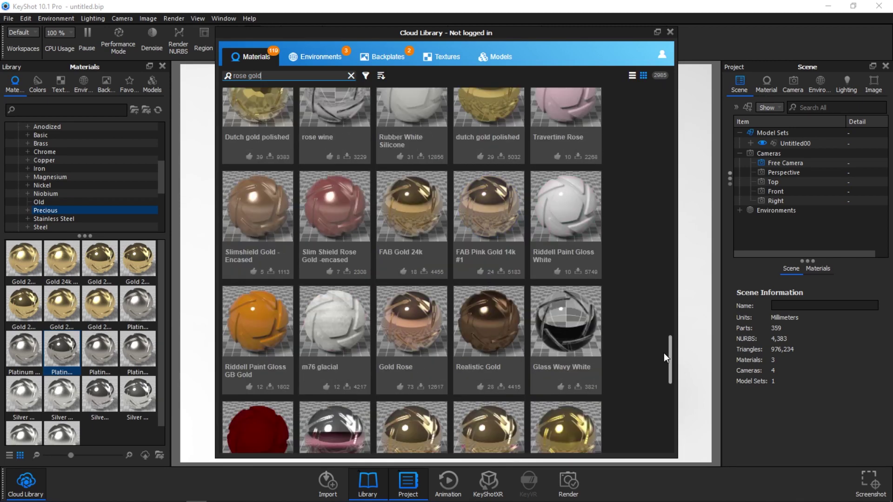
{"action": "scroll", "coordinate": [493, 191], "scroll_direction": "down", "scroll_amount": 1}
{"action": "left_click", "coordinate": [421, 361]}
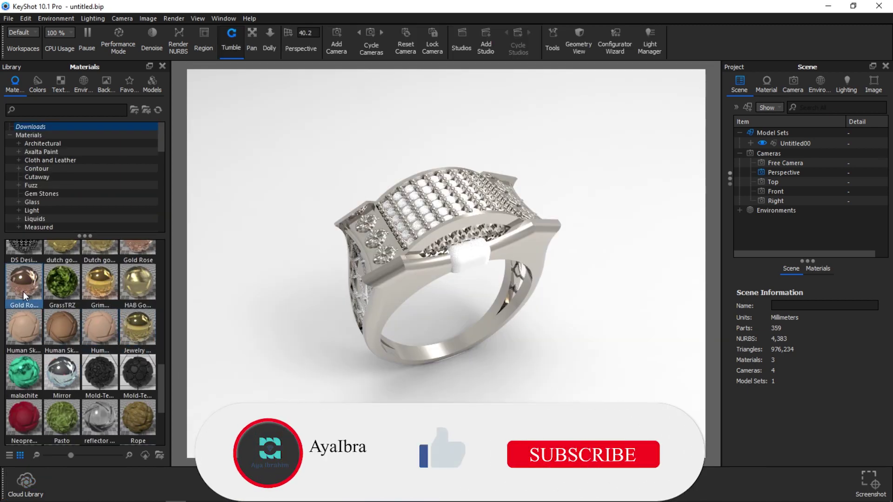
Apply Gold Rose to the ring's lattice side panels and centre bar
{"action": "mouse_move", "coordinate": [24, 285]}
{"action": "left_click_drag", "start_coordinate": [23, 291], "coordinate": [472, 265]}
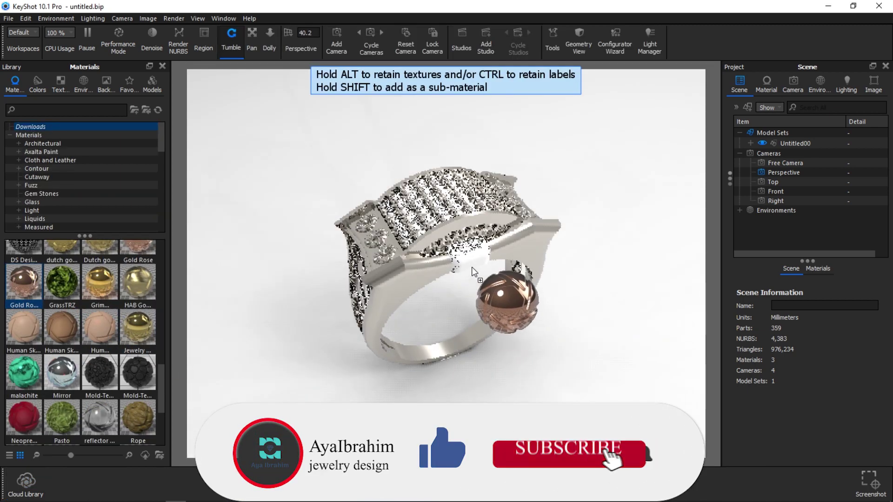
{"action": "mouse_move", "coordinate": [363, 378]}
{"action": "left_mouse_down"}
{"action": "mouse_move", "coordinate": [490, 339]}
{"action": "mouse_move", "coordinate": [708, 300]}
{"action": "left_mouse_up"}
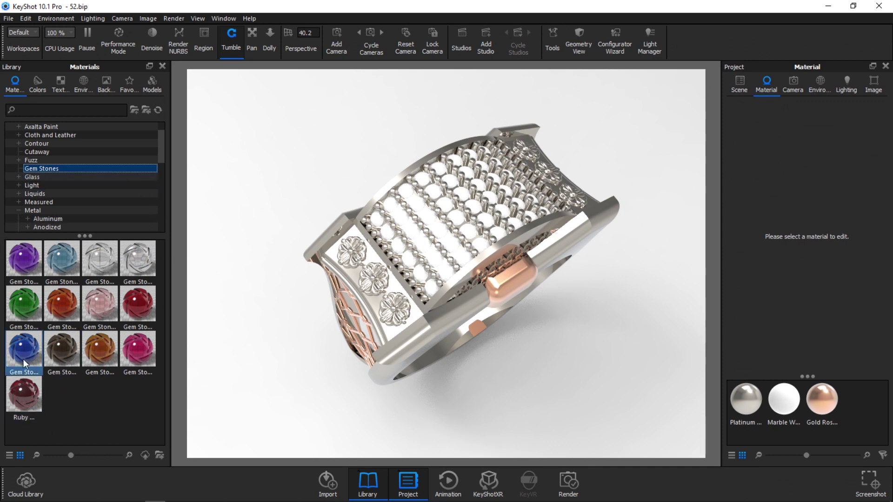
{"action": "mouse_move", "coordinate": [23, 350]}
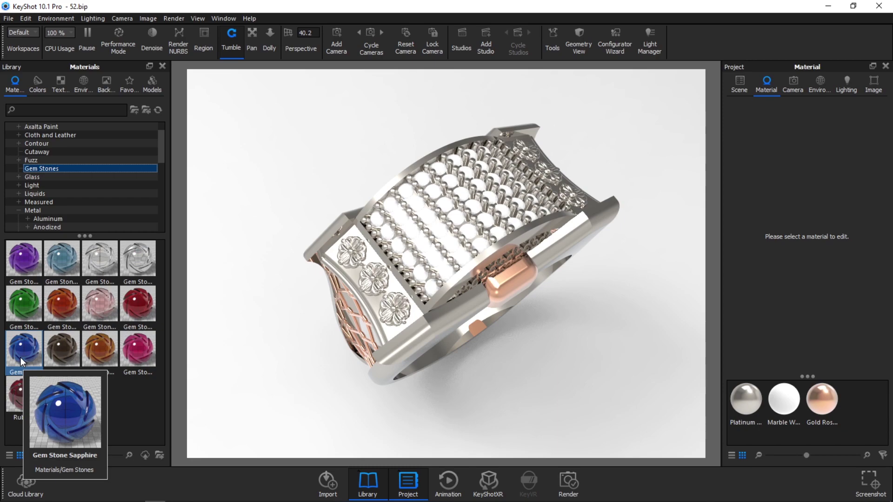
Apply the Gem Stone Sapphire material to the pavé stones and zoom in on them
{"action": "mouse_move", "coordinate": [20, 357]}
{"action": "left_mouse_down"}
{"action": "mouse_move", "coordinate": [472, 234]}
{"action": "mouse_move", "coordinate": [433, 302]}
{"action": "left_mouse_up"}
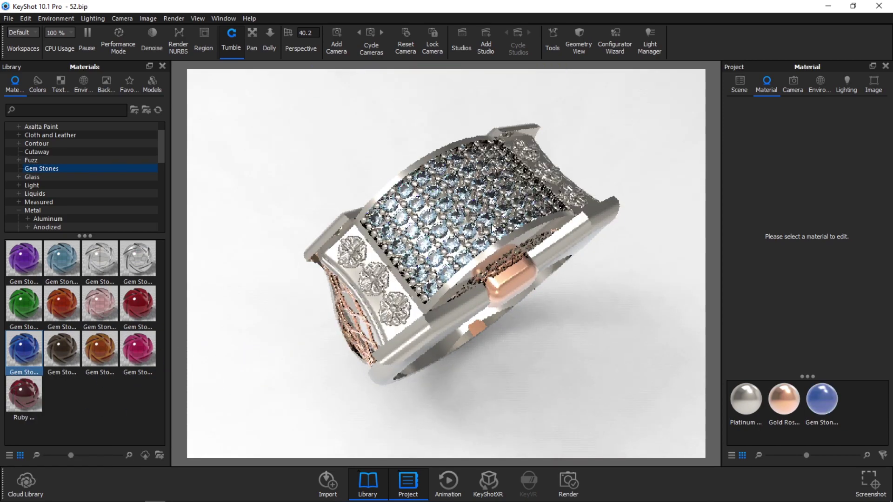
{"action": "scroll", "coordinate": [429, 300], "scroll_direction": "up", "scroll_amount": 5}
{"action": "scroll", "coordinate": [454, 274], "scroll_direction": "up", "scroll_amount": 5}
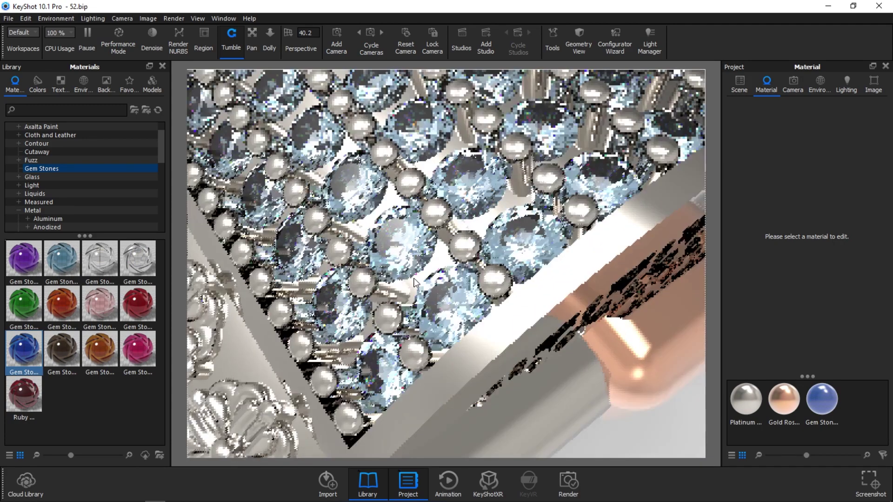
{"action": "scroll", "coordinate": [449, 246], "scroll_direction": "up", "scroll_amount": 3}
{"action": "scroll", "coordinate": [445, 227], "scroll_direction": "up", "scroll_amount": 3}
{"action": "scroll", "coordinate": [445, 227], "scroll_direction": "up", "scroll_amount": 2}
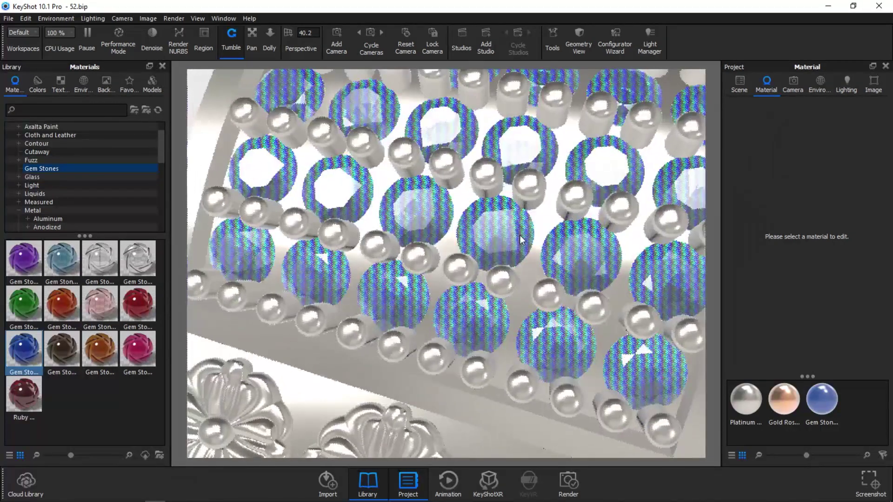
{"action": "scroll", "coordinate": [520, 235], "scroll_direction": "up", "scroll_amount": 3}
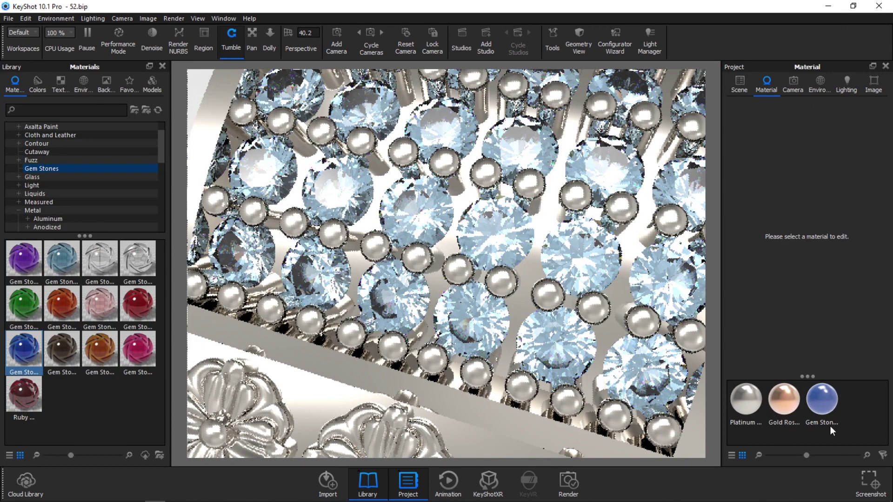
Give Gem Stone Sapphire #1 transparency distance 2.5 mm, refractive index 2.5, Ignore Intersecting Geometry on
{"action": "left_click", "coordinate": [828, 409]}
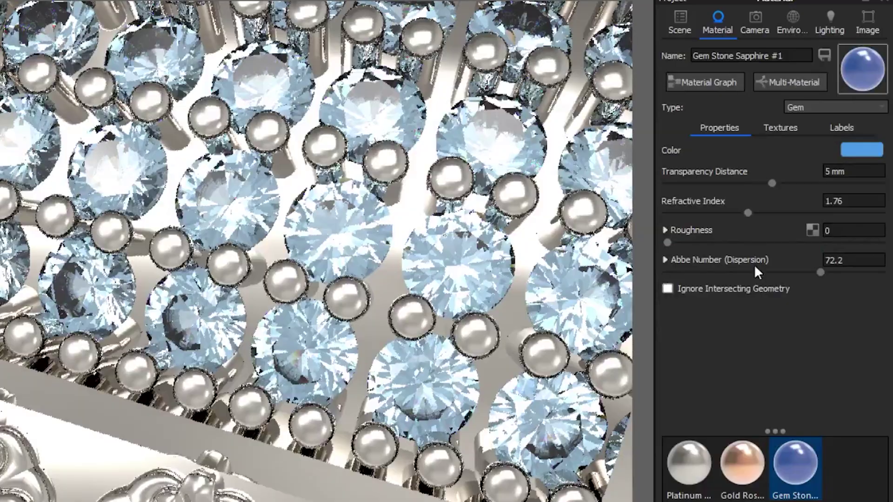
{"action": "left_click", "coordinate": [851, 171]}
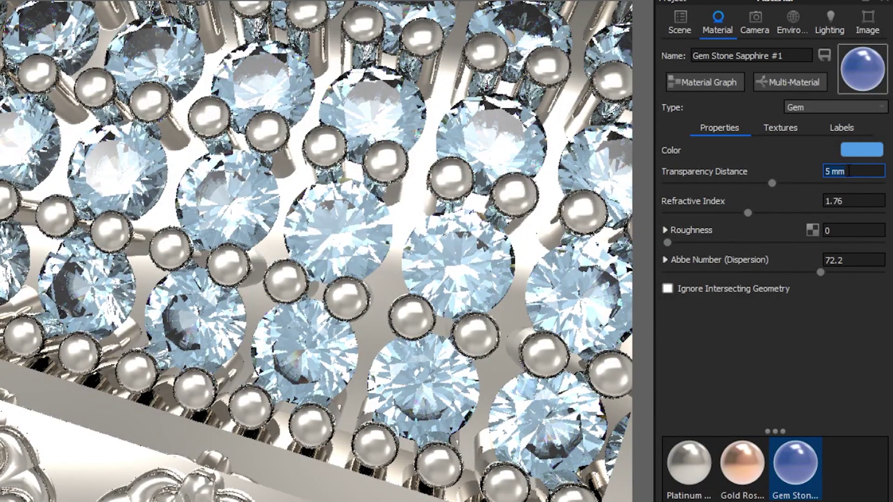
{"action": "type", "text": "2."}
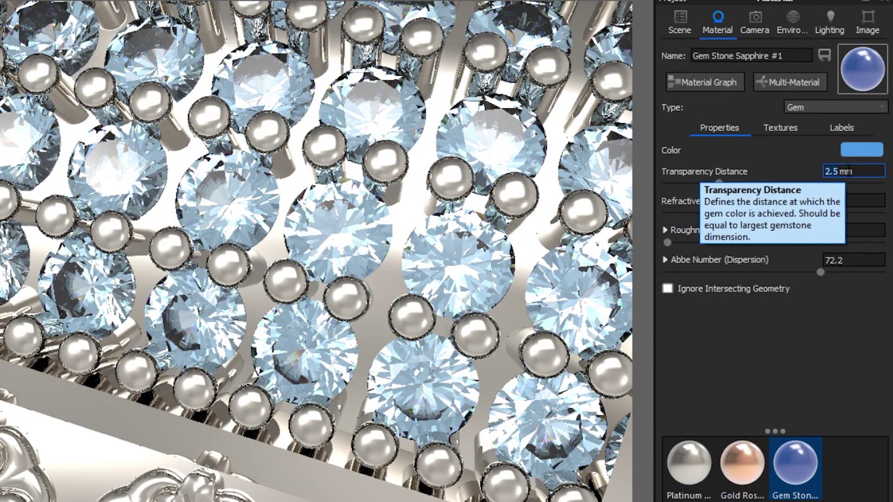
{"action": "key", "text": "Return"}
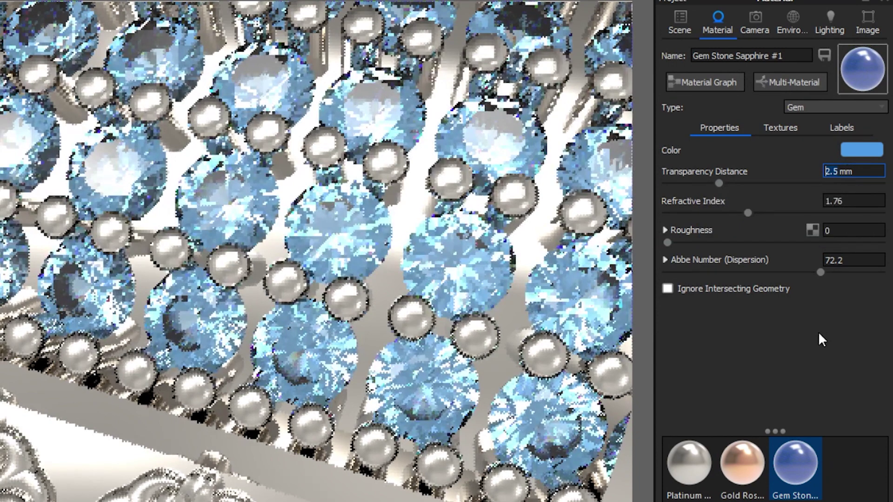
{"action": "left_click", "coordinate": [851, 201]}
{"action": "type", "text": "2.5"}
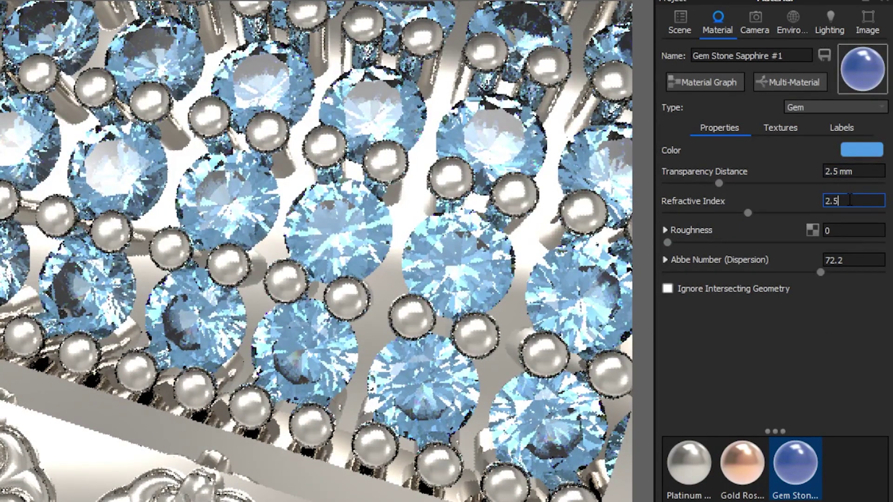
{"action": "key", "text": "Return"}
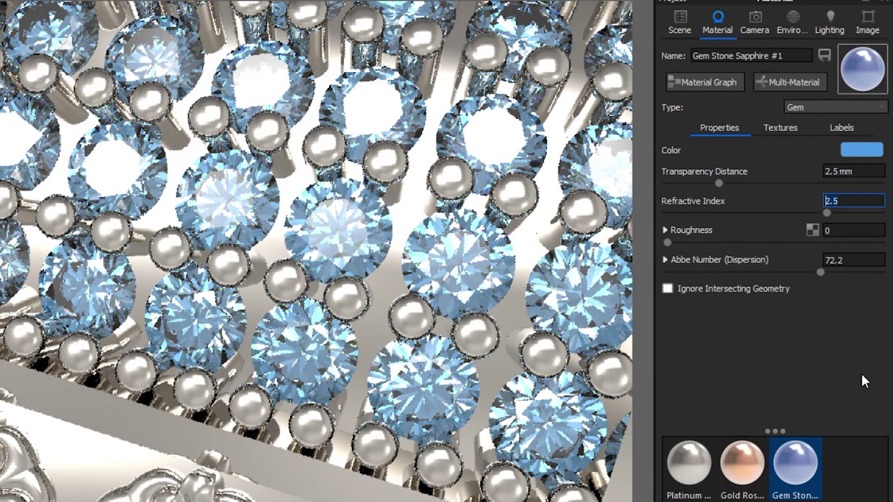
{"action": "left_click", "coordinate": [668, 289]}
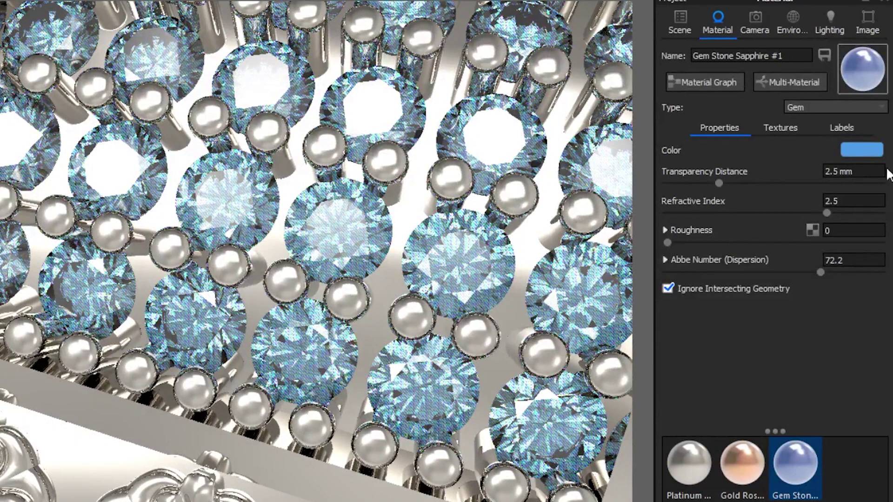
Change the gem material colour to teal #2DB8CB
{"action": "left_click", "coordinate": [860, 152]}
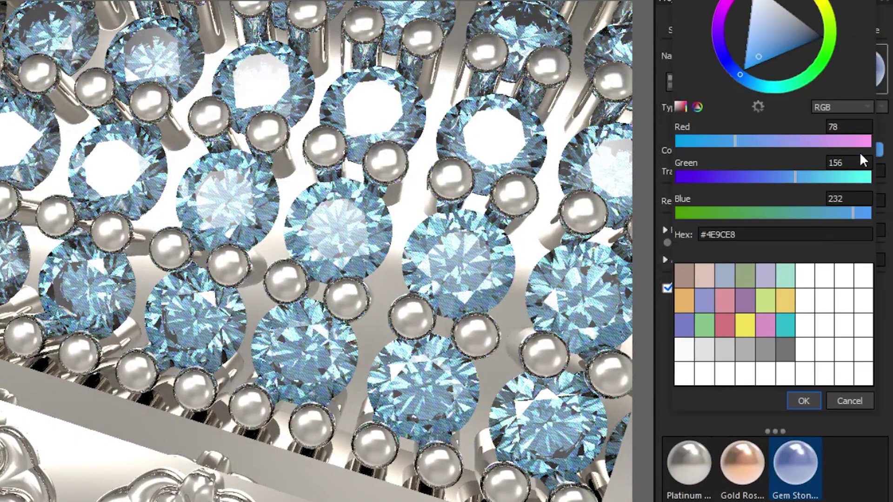
{"action": "left_click", "coordinate": [786, 326]}
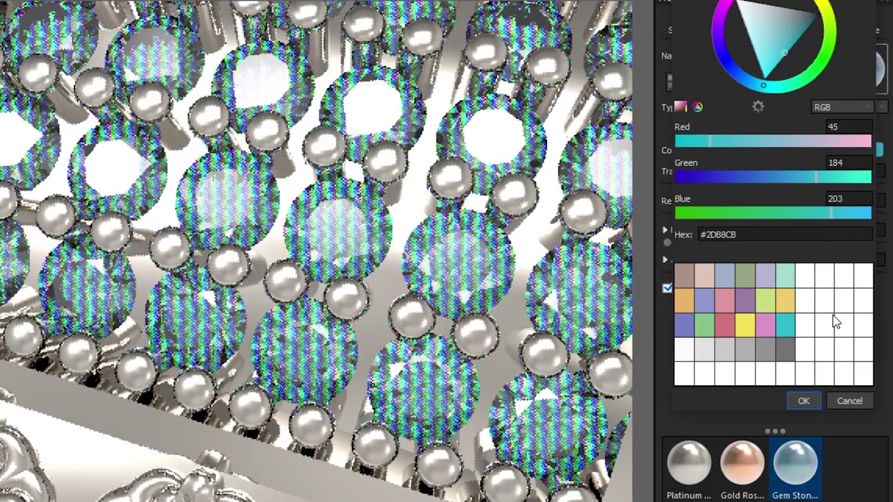
{"action": "left_click", "coordinate": [808, 400]}
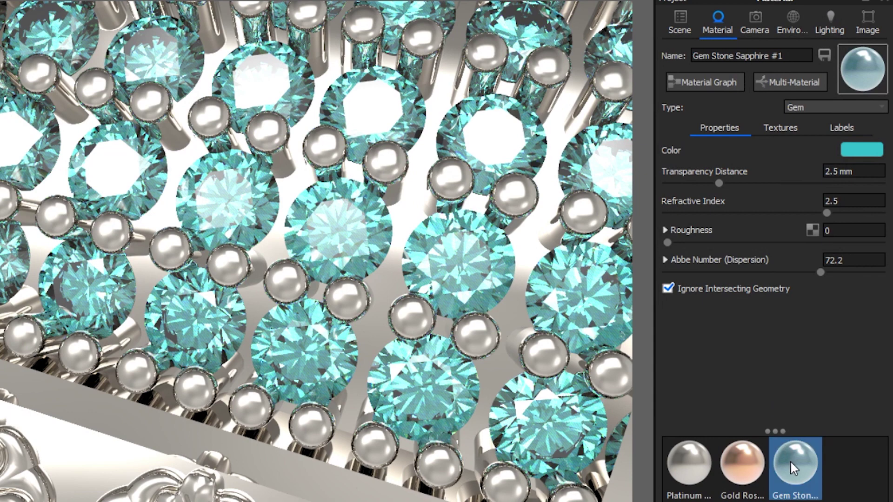
Rename the gem material from Gem Stone Sapphire #1 to Gem Stone firoz
{"action": "right_click", "coordinate": [791, 462]}
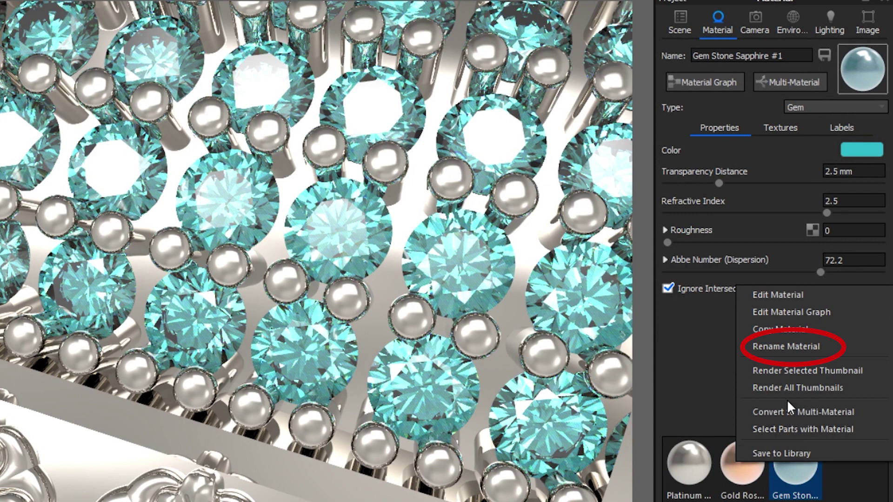
{"action": "left_click", "coordinate": [773, 347]}
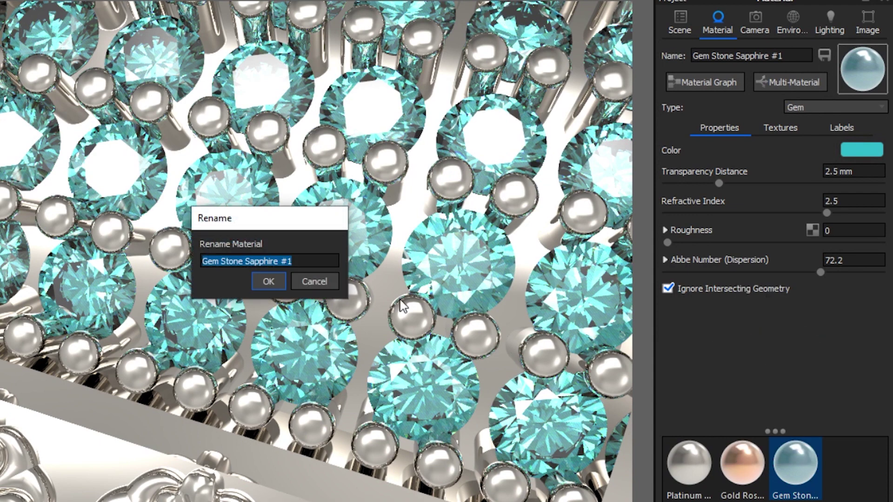
{"action": "left_click_drag", "start_coordinate": [246, 261], "coordinate": [297, 259]}
{"action": "key", "text": "BackSpace"}
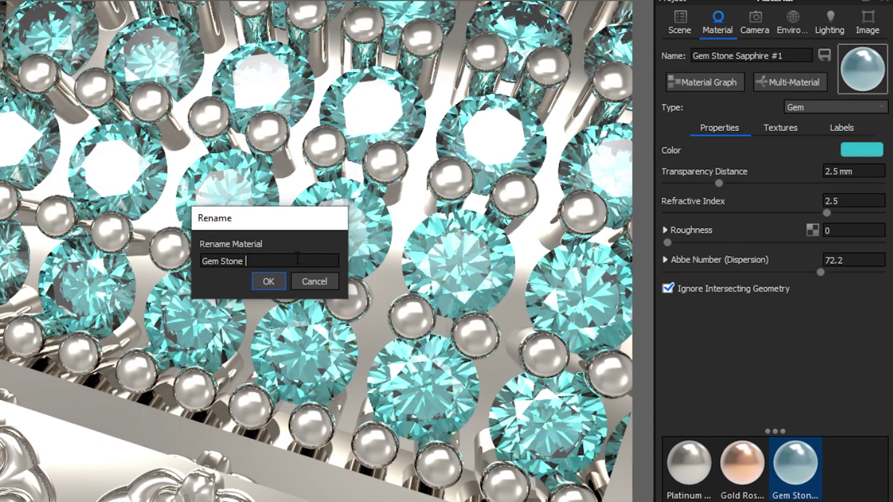
{"action": "type", "text": "fi"}
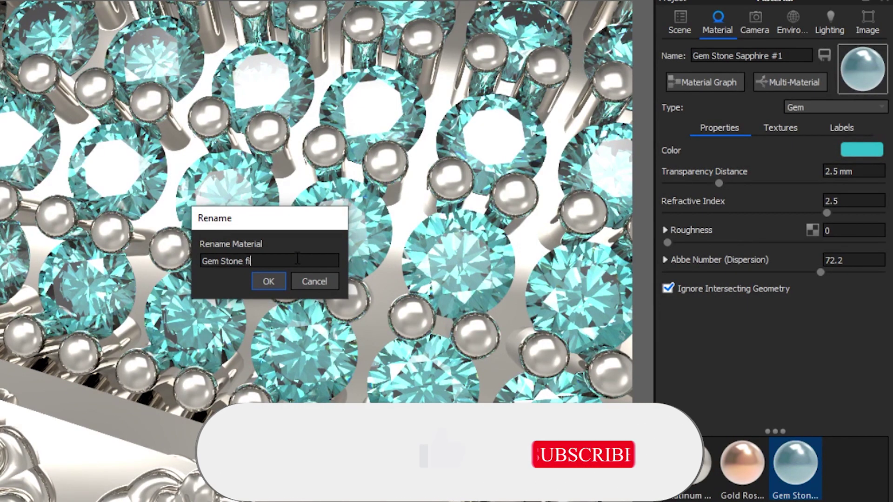
{"action": "type", "text": "roz"}
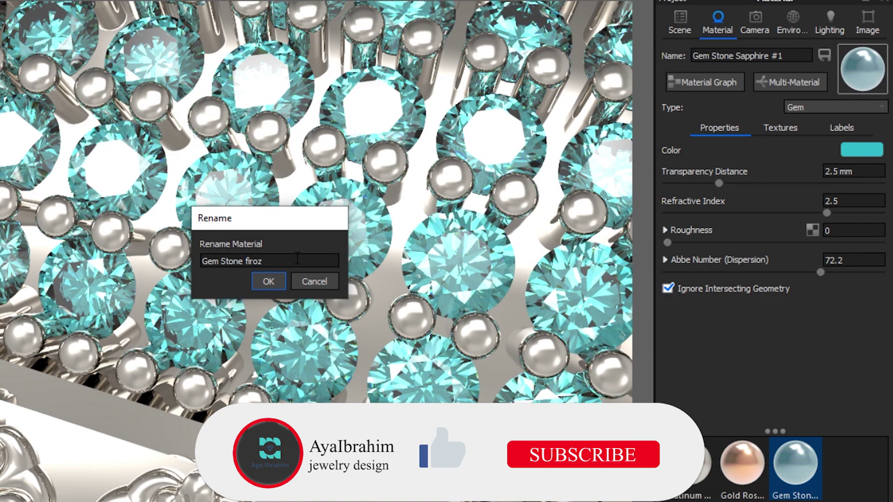
{"action": "left_click", "coordinate": [267, 288]}
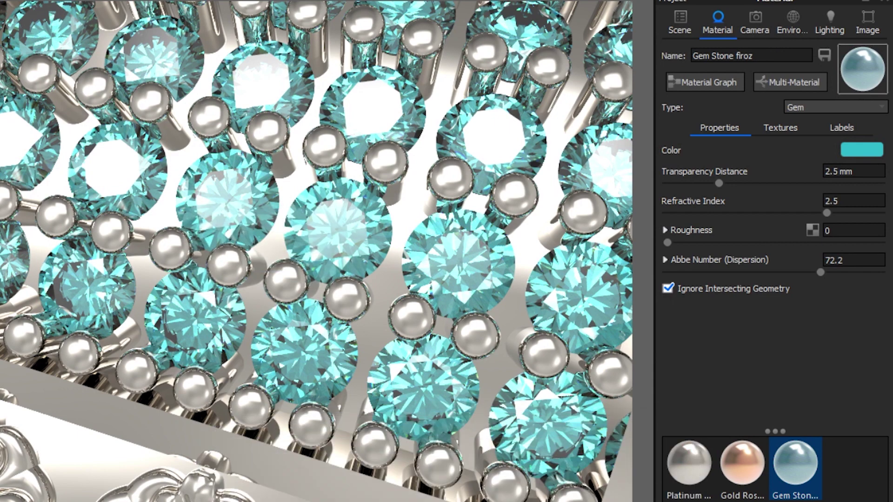
Save Gem Stone firoz into the Gem Stones library folder
{"action": "right_click", "coordinate": [788, 473]}
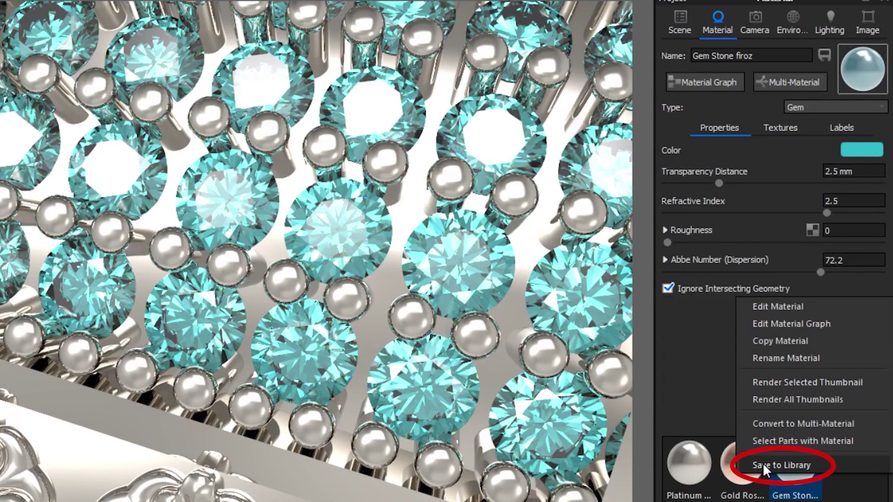
{"action": "left_click", "coordinate": [786, 462]}
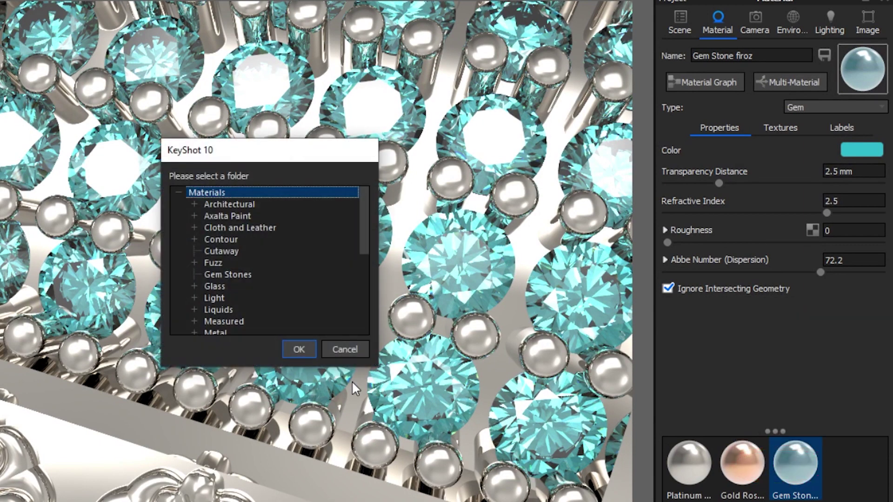
{"action": "left_click", "coordinate": [236, 275]}
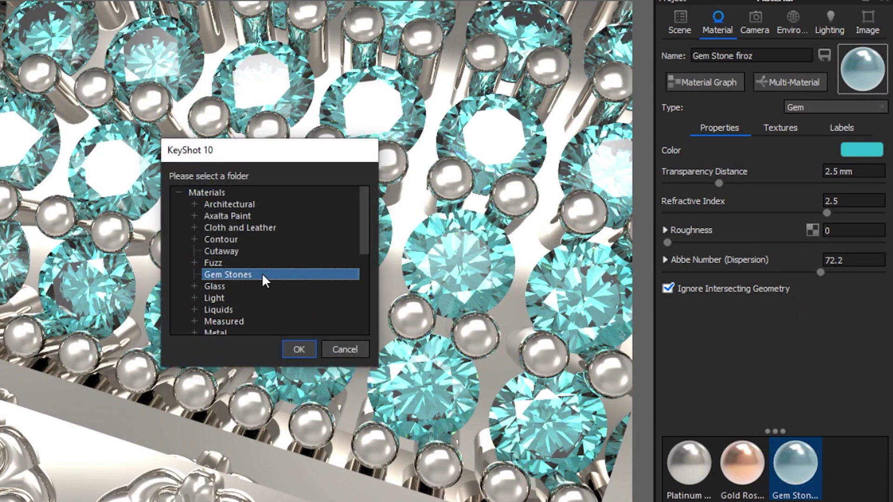
{"action": "left_click", "coordinate": [299, 349]}
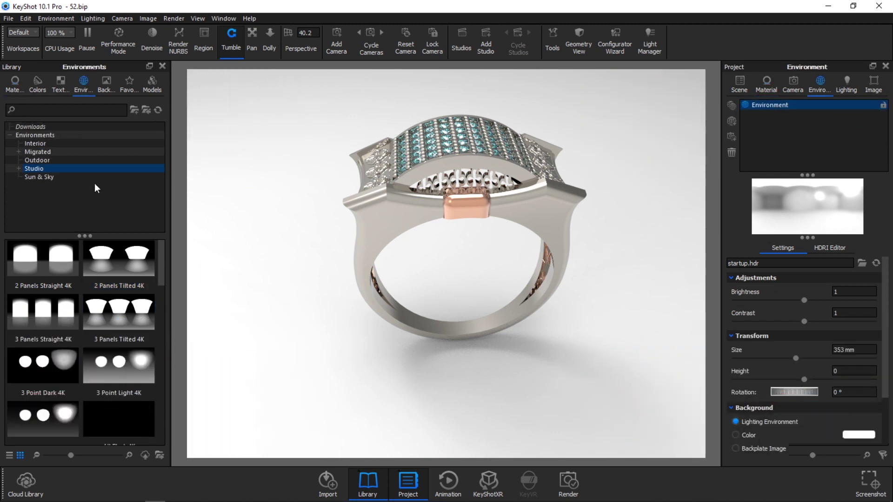
Light the ring with the 3 Panels Tilted 4K environment and set a black background colour
{"action": "left_click_drag", "start_coordinate": [136, 332], "coordinate": [760, 128]}
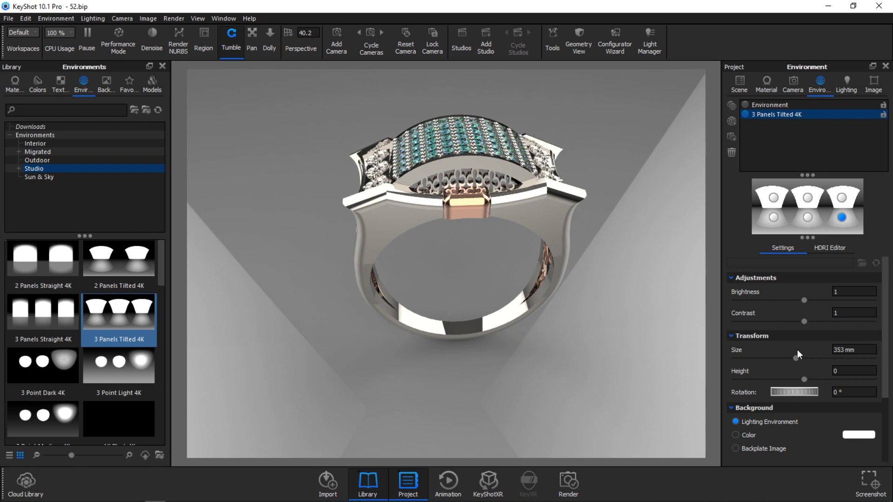
{"action": "scroll", "coordinate": [797, 350], "scroll_direction": "down", "scroll_amount": 1}
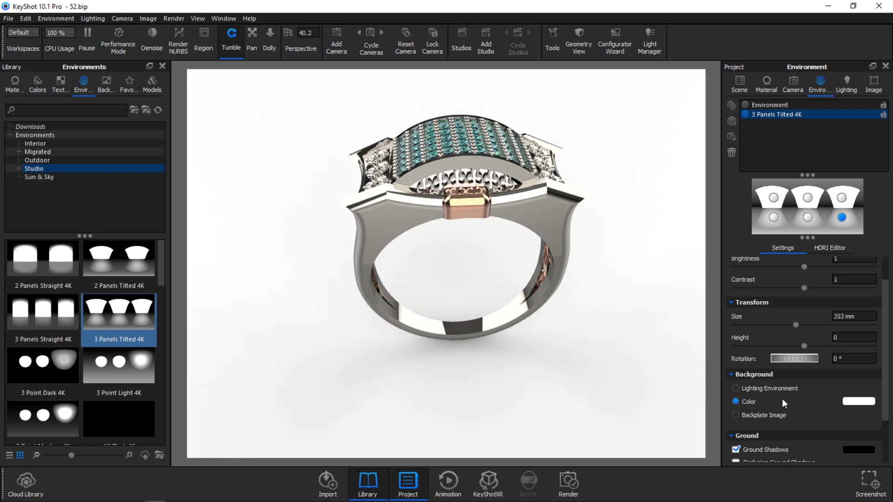
{"action": "scroll", "coordinate": [783, 398], "scroll_direction": "down", "scroll_amount": 2}
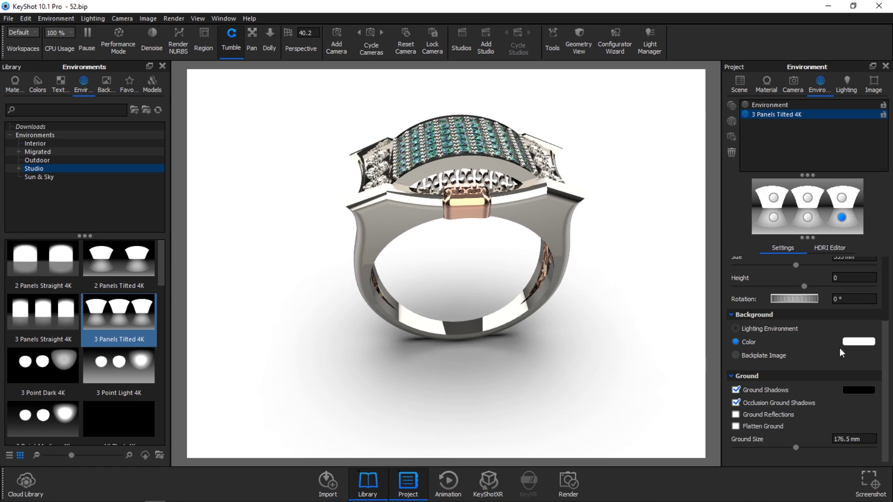
{"action": "left_click", "coordinate": [855, 342]}
{"action": "mouse_move", "coordinate": [818, 118]}
{"action": "left_mouse_down"}
{"action": "mouse_move", "coordinate": [794, 116]}
{"action": "mouse_move", "coordinate": [793, 127]}
{"action": "left_mouse_up"}
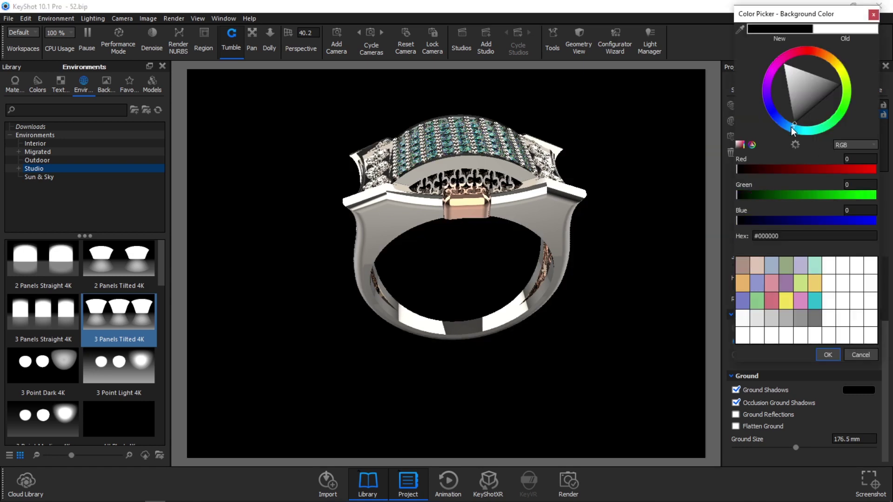
{"action": "left_click", "coordinate": [828, 355]}
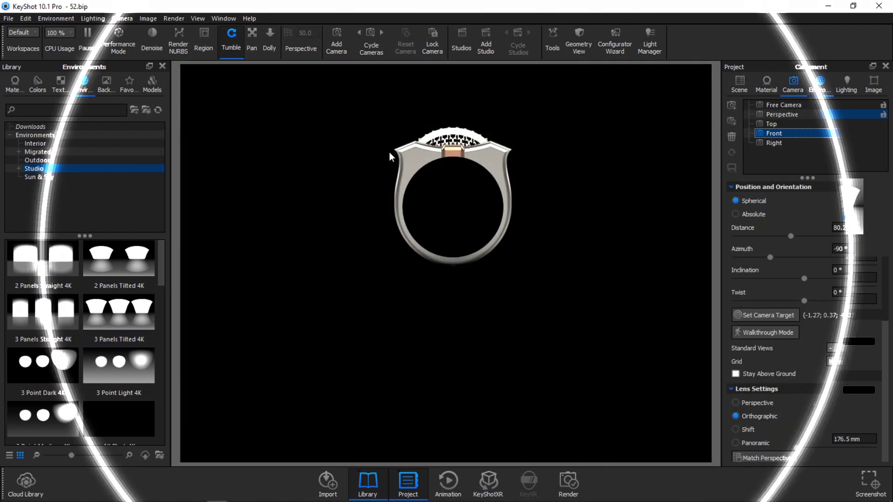
Pan and zoom to frame the ring larger, then save the Front camera at 64.282 mm
{"action": "left_click", "coordinate": [256, 41]}
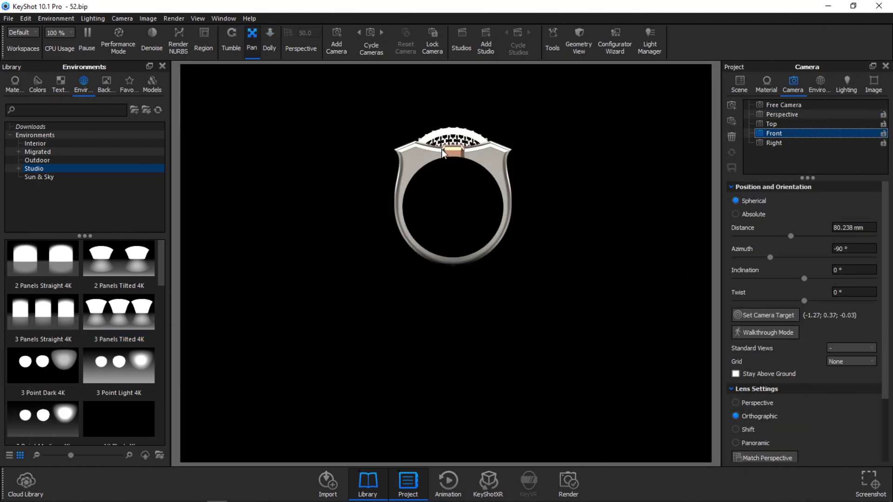
{"action": "left_click_drag", "start_coordinate": [445, 190], "coordinate": [440, 209]}
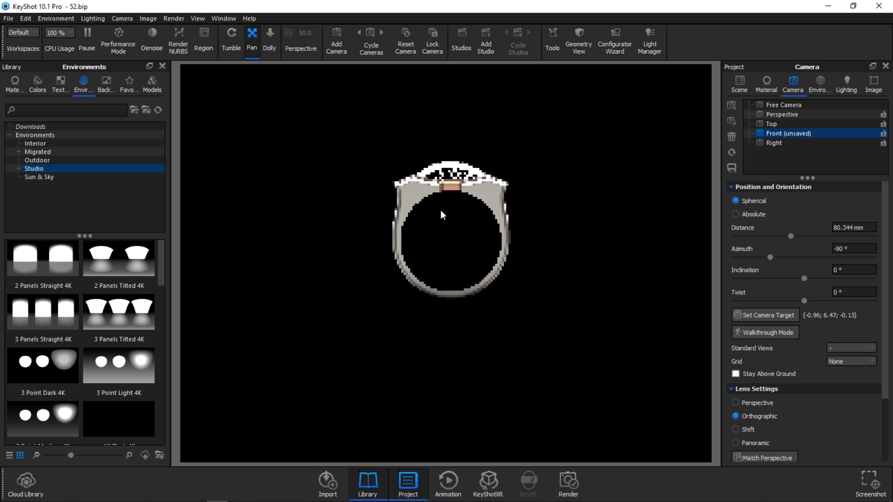
{"action": "scroll", "coordinate": [440, 211], "scroll_direction": "up", "scroll_amount": 3}
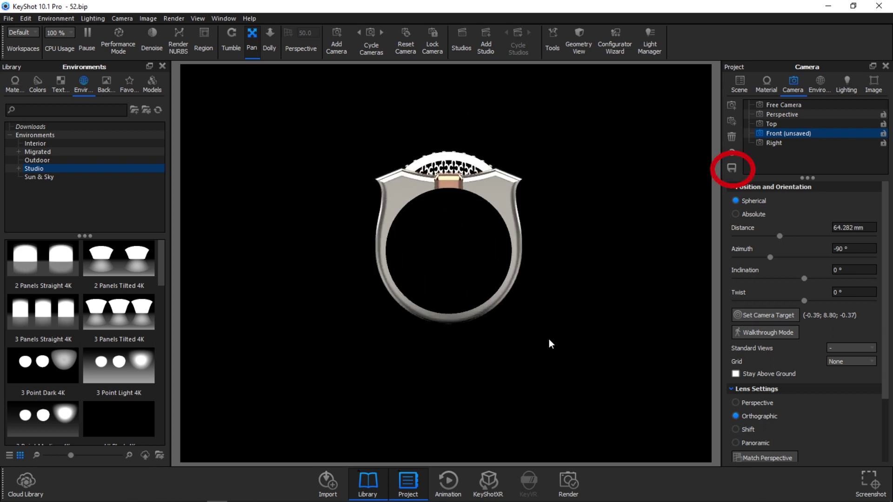
{"action": "left_click", "coordinate": [731, 168]}
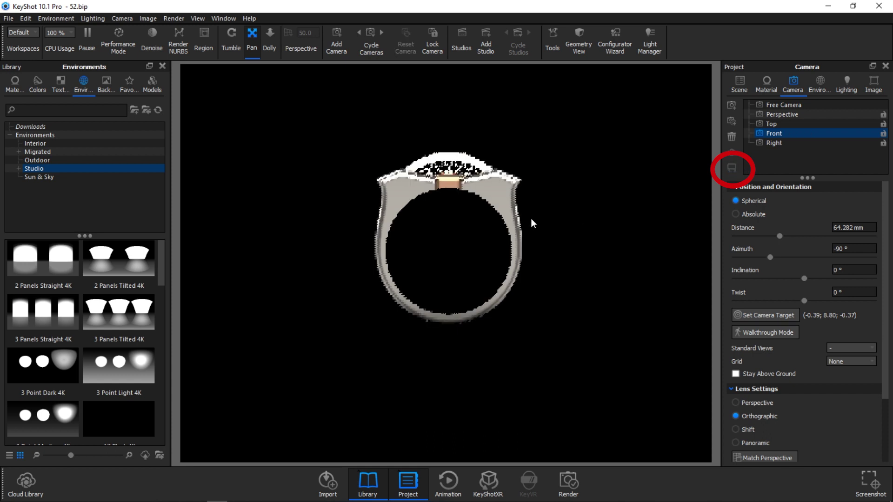
Create a 5-second 360° Orbit animation on the Front camera and preview it once
{"action": "left_click", "coordinate": [456, 476]}
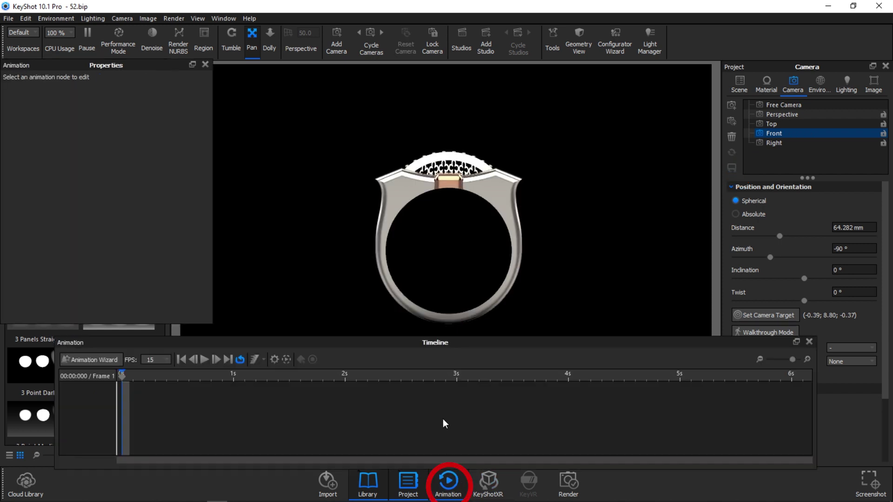
{"action": "left_click", "coordinate": [102, 361]}
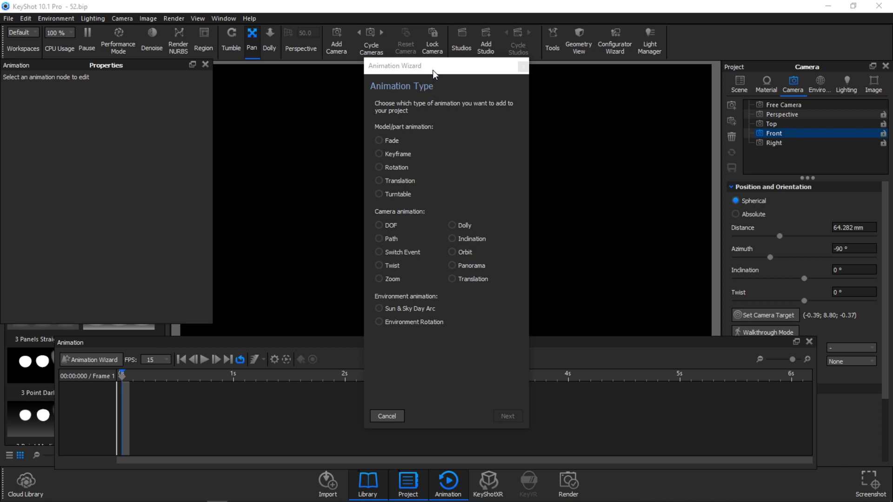
{"action": "left_click_drag", "start_coordinate": [433, 70], "coordinate": [657, 79]}
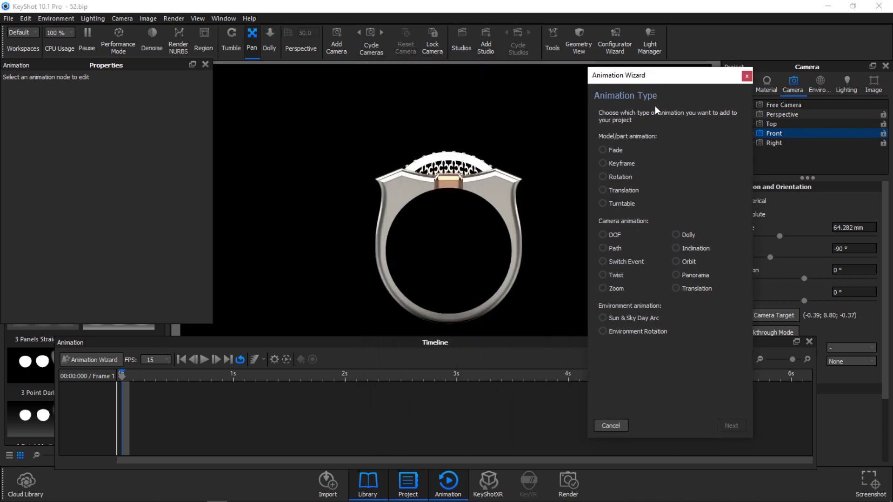
{"action": "left_click", "coordinate": [683, 261]}
{"action": "left_click", "coordinate": [734, 426]}
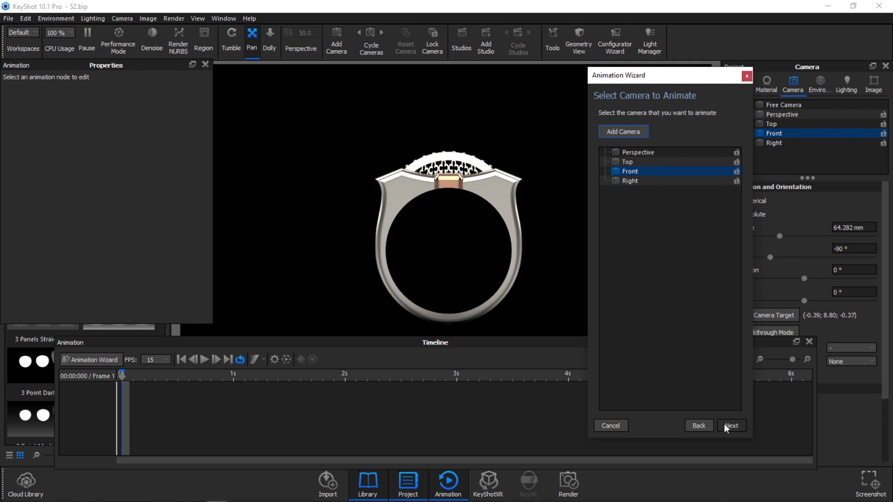
{"action": "left_click", "coordinate": [727, 426]}
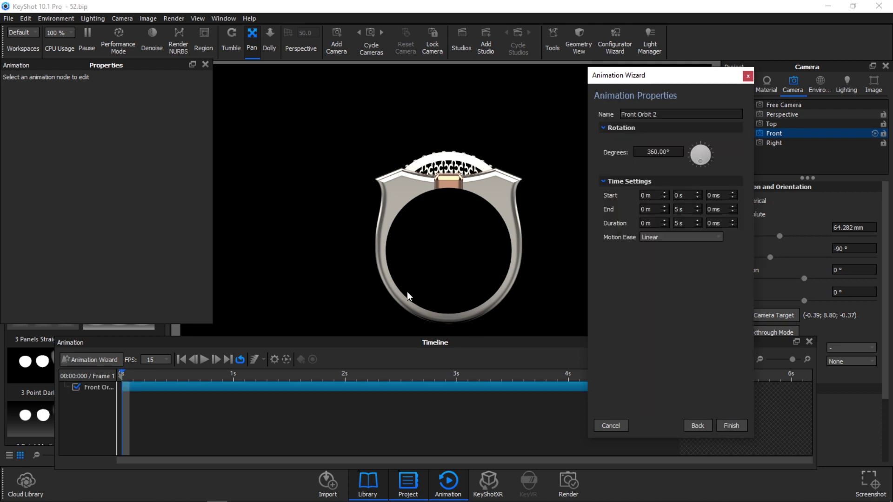
{"action": "left_click", "coordinate": [723, 425]}
{"action": "left_click", "coordinate": [206, 360]}
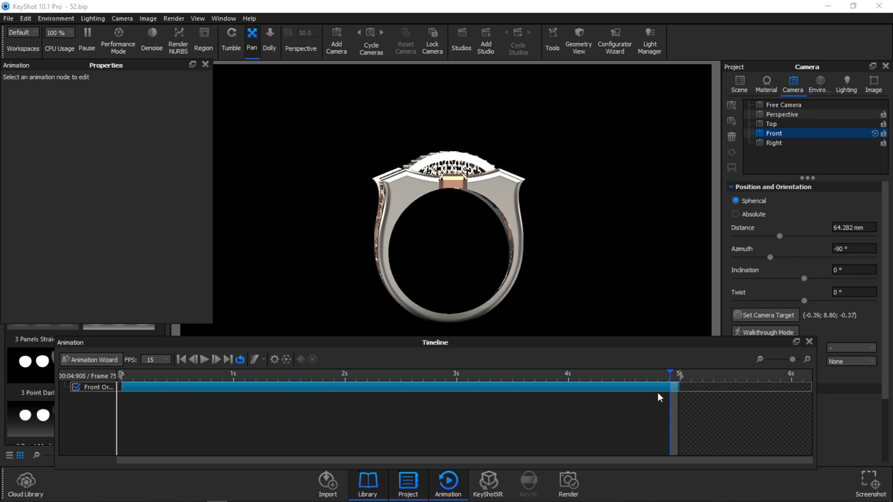
{"action": "left_click_drag", "start_coordinate": [670, 375], "coordinate": [110, 378]}
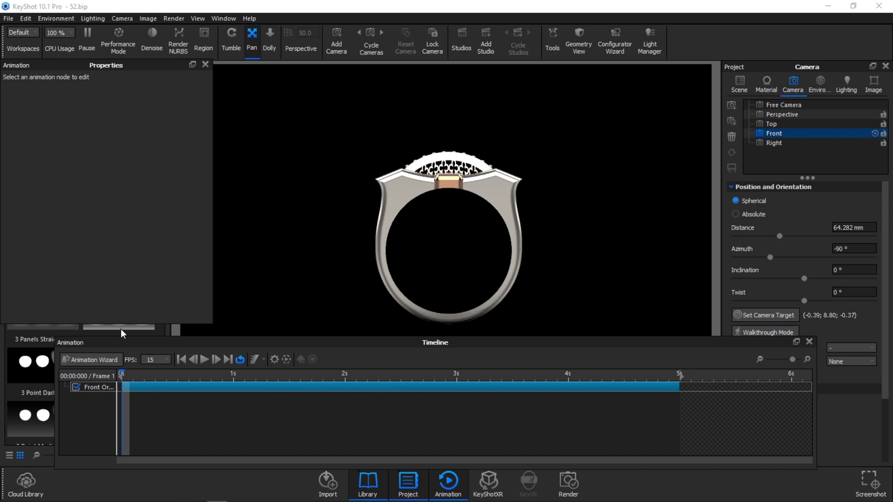
Add a 3-second, 45° Inclination animation on the Front camera
{"action": "left_click", "coordinate": [111, 360]}
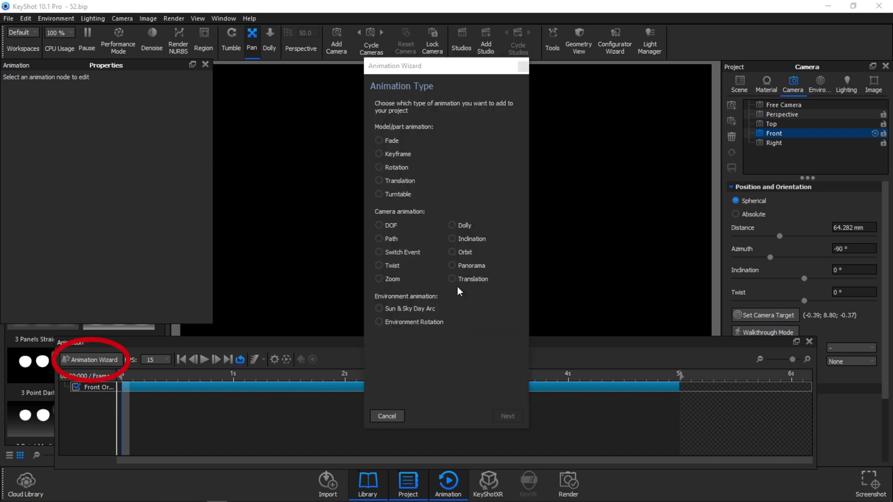
{"action": "left_click", "coordinate": [463, 237]}
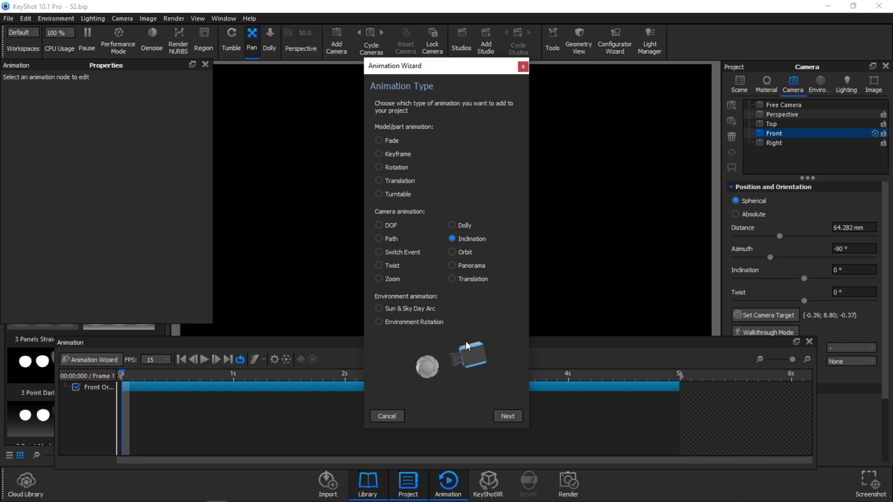
{"action": "left_click", "coordinate": [507, 416]}
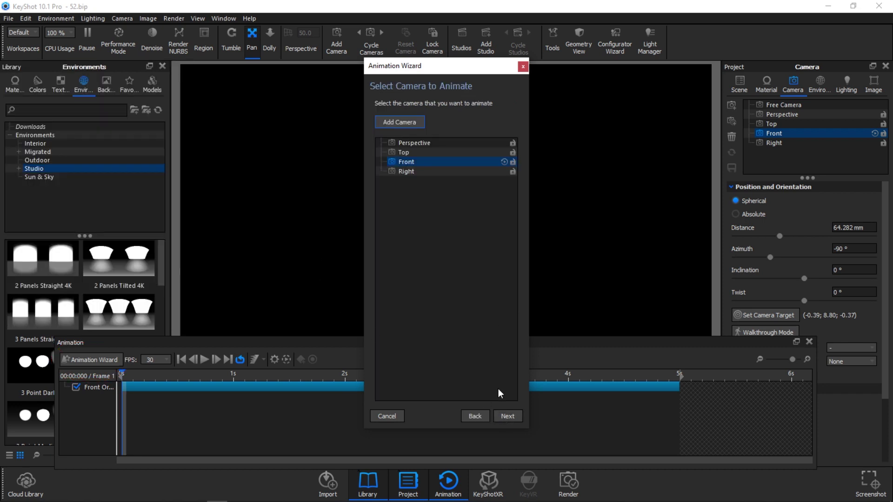
{"action": "left_click", "coordinate": [504, 414]}
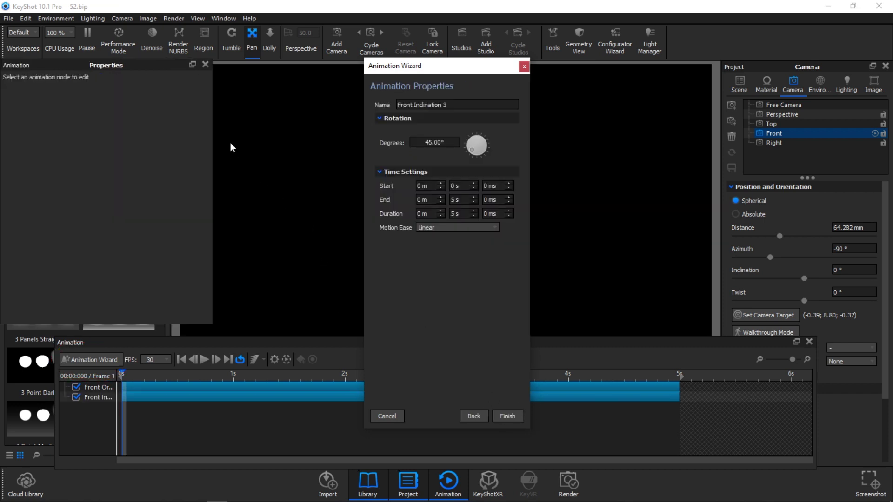
{"action": "left_click", "coordinate": [452, 213]}
{"action": "key", "text": "Delete"}
{"action": "type", "text": "3"}
{"action": "left_click", "coordinate": [508, 416]}
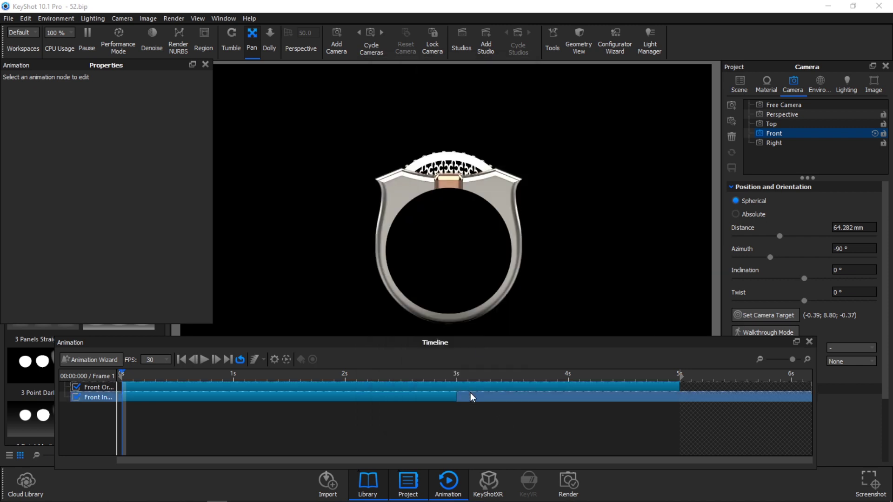
Preview both camera animations, then change the Front Inclination rotation to 60 degrees
{"action": "left_click", "coordinate": [204, 360]}
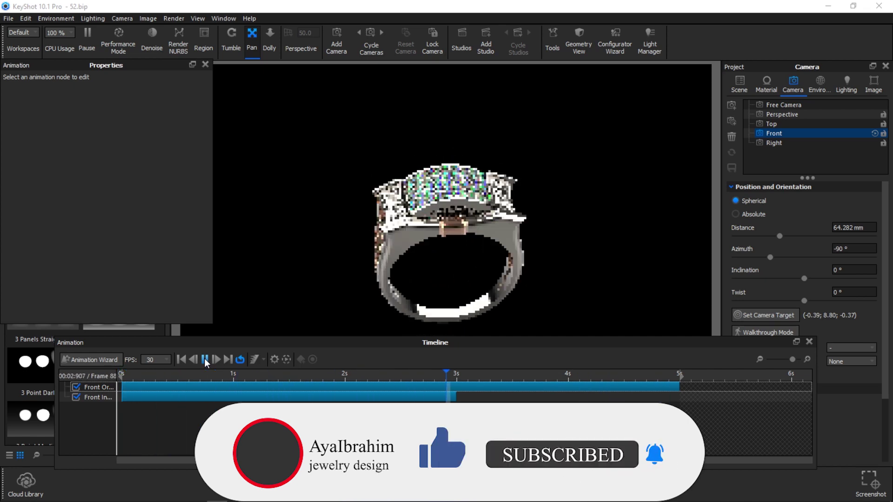
{"action": "left_click", "coordinate": [205, 359]}
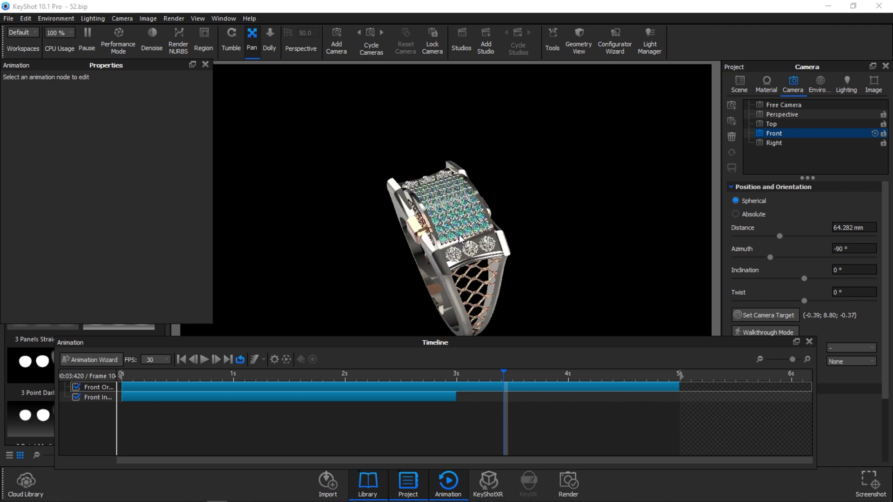
{"action": "left_click", "coordinate": [442, 397]}
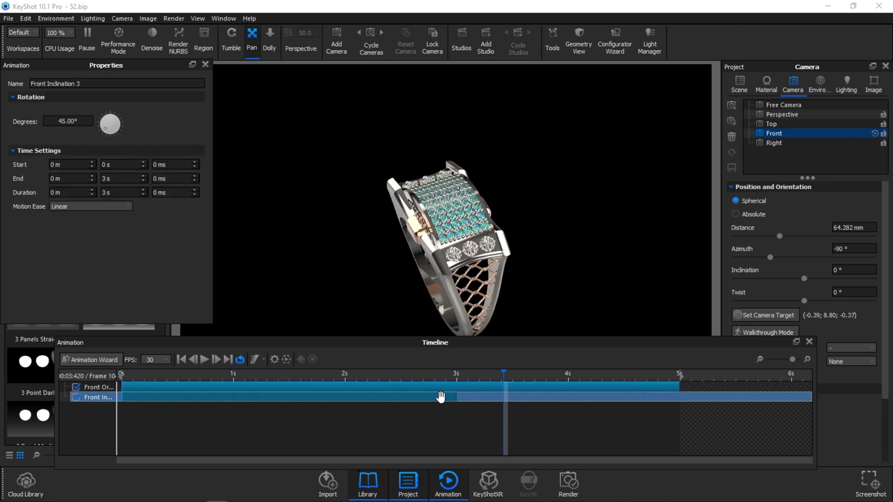
{"action": "left_click", "coordinate": [59, 121]}
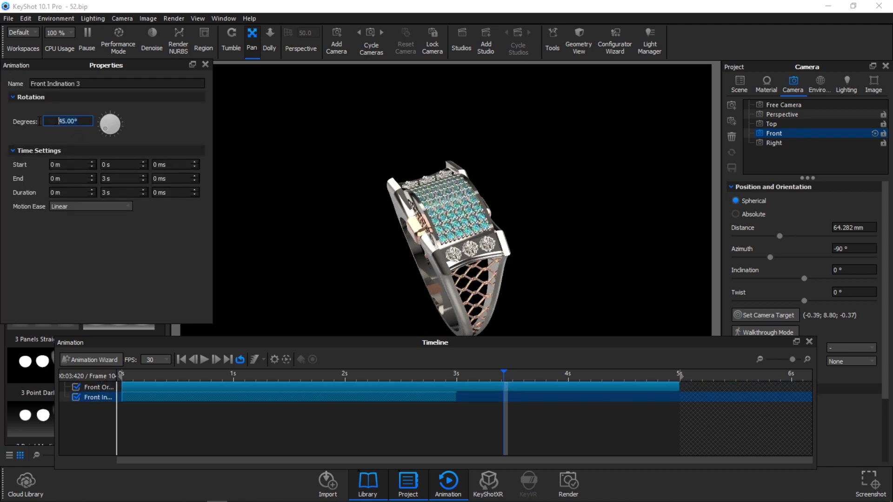
{"action": "type", "text": "60"}
{"action": "key", "text": "Return"}
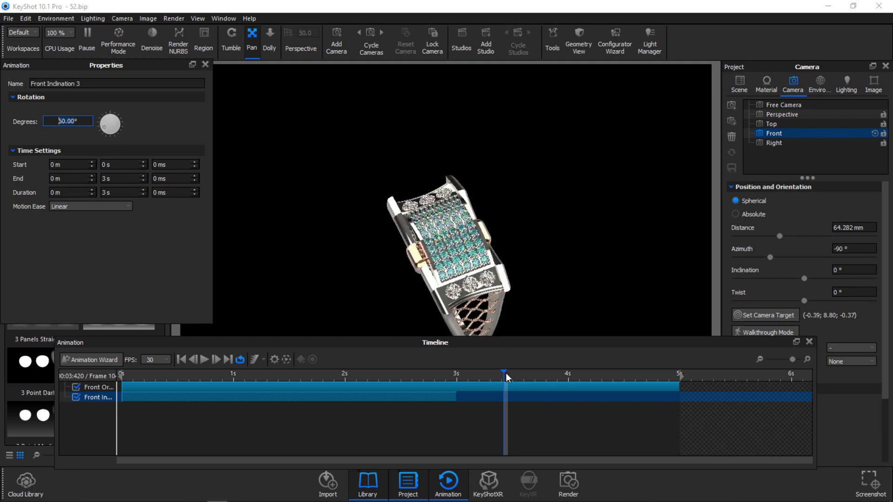
Replay the updated animation from the start, briefly resizing the timeline panel
{"action": "left_click_drag", "start_coordinate": [506, 373], "coordinate": [120, 374]}
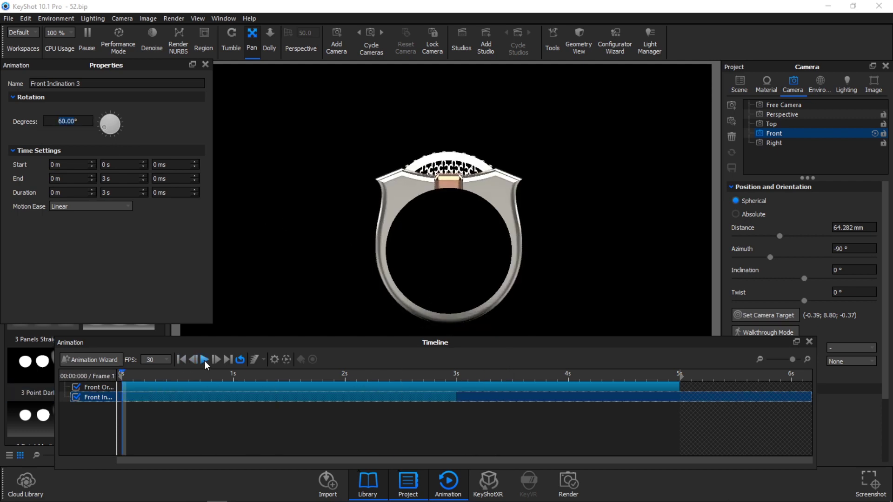
{"action": "left_click", "coordinate": [204, 360]}
{"action": "left_click_drag", "start_coordinate": [404, 339], "coordinate": [404, 385]}
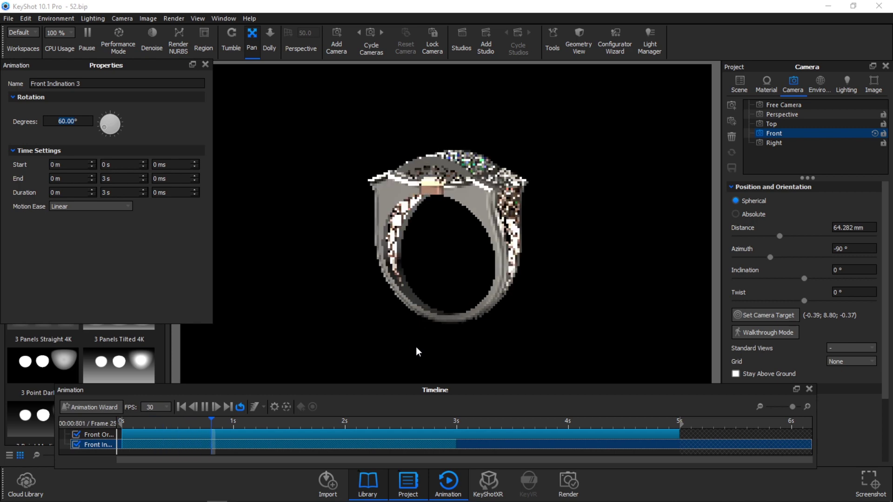
{"action": "left_click_drag", "start_coordinate": [434, 385], "coordinate": [437, 332]}
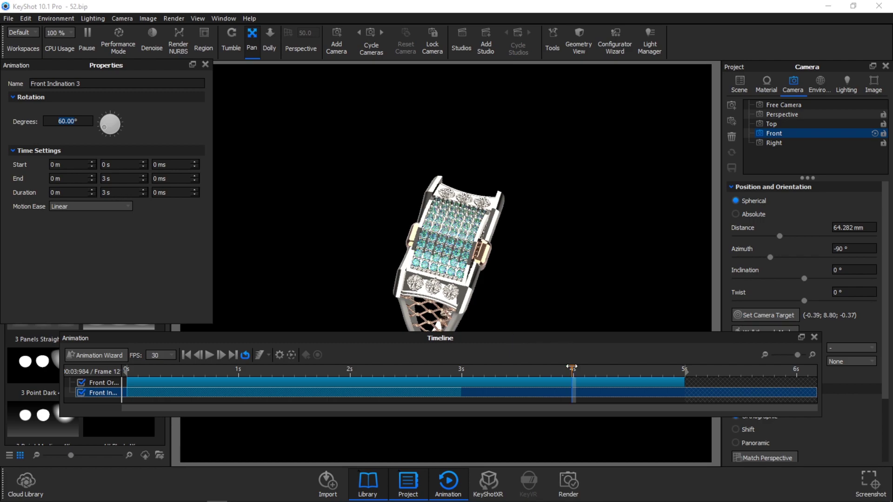
Set the animation frame rate to 15 FPS in the Render dialog's Animation settings
{"action": "left_click", "coordinate": [568, 486]}
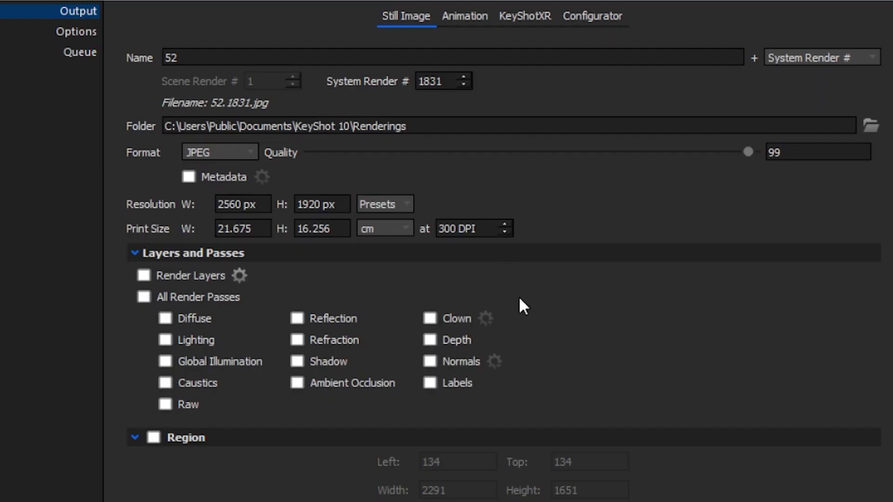
{"action": "left_click", "coordinate": [470, 18]}
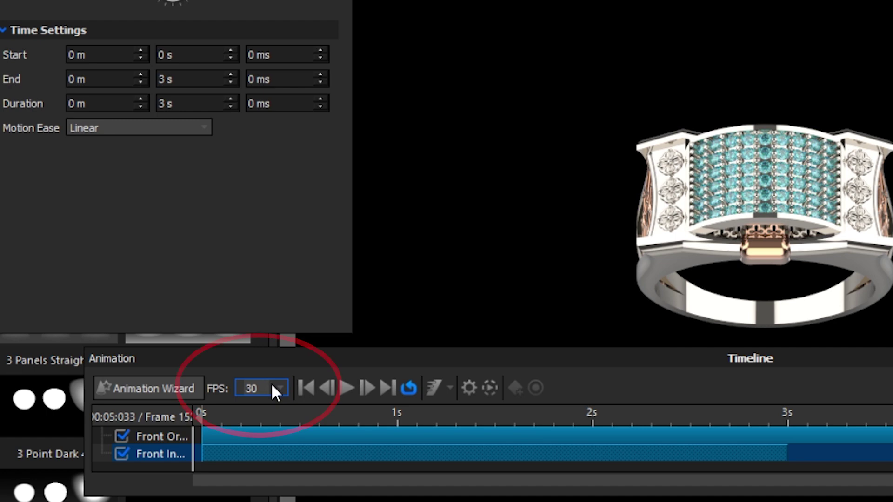
{"action": "left_click", "coordinate": [281, 388]}
{"action": "left_click", "coordinate": [261, 415]}
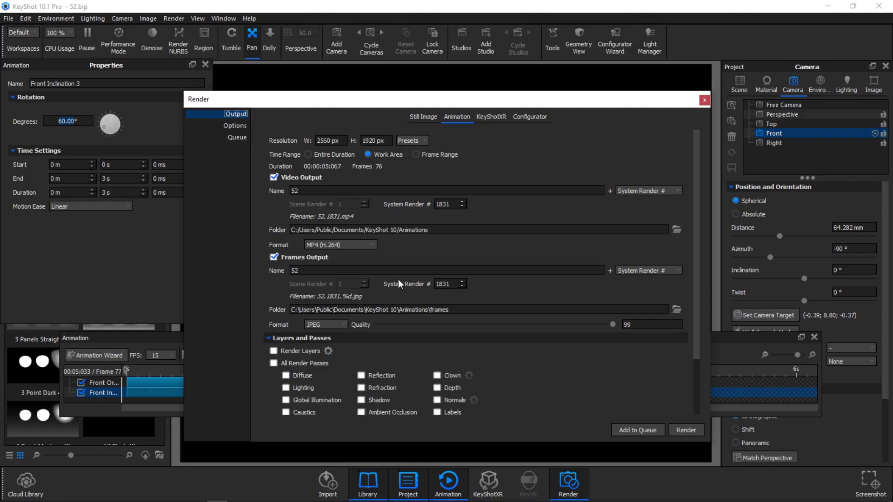
Choose PNG as the frame output format for the animation render
{"action": "left_click", "coordinate": [331, 323]}
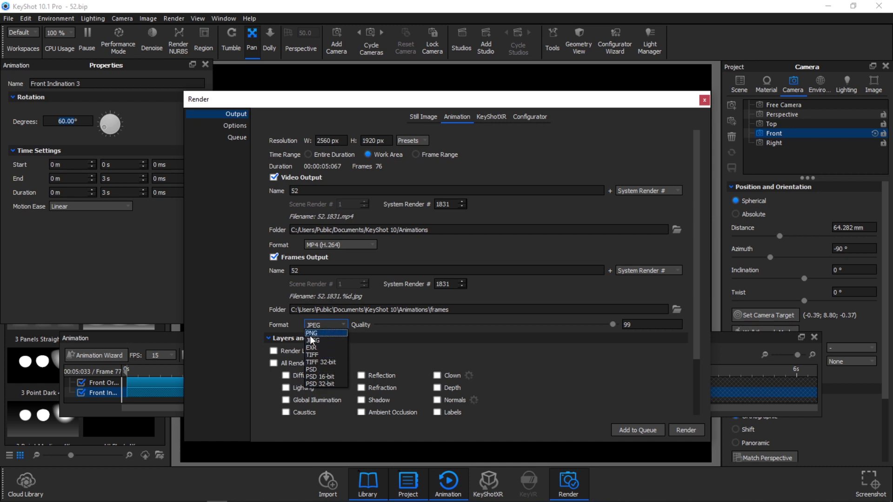
{"action": "left_click", "coordinate": [317, 334]}
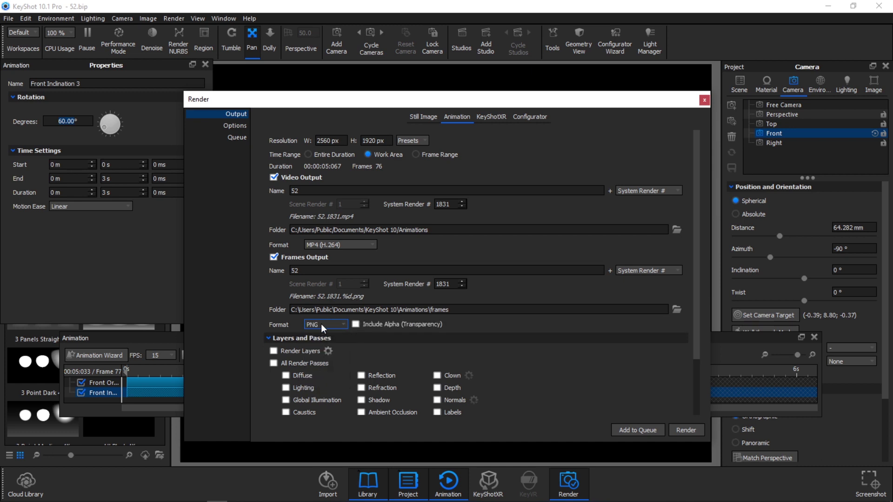
{"action": "left_click", "coordinate": [239, 127]}
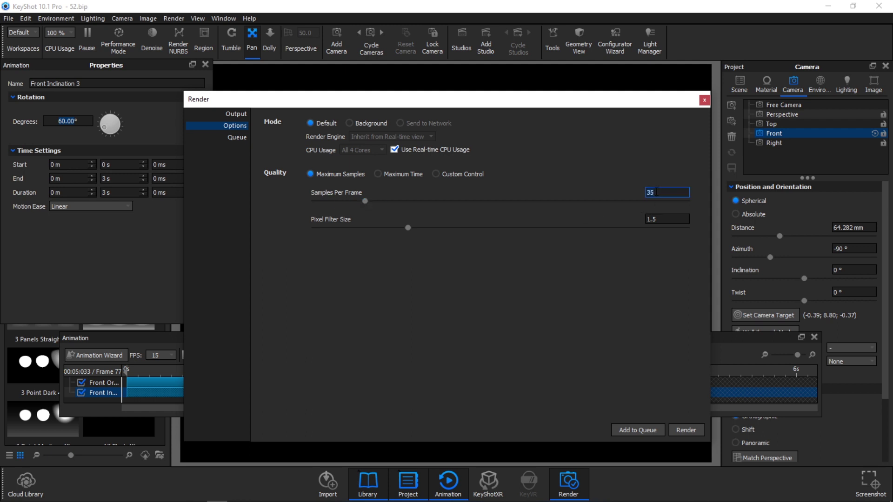
{"action": "left_click", "coordinate": [236, 114]}
Render the ring animation and save the scene under a new name
{"action": "left_click", "coordinate": [681, 431]}
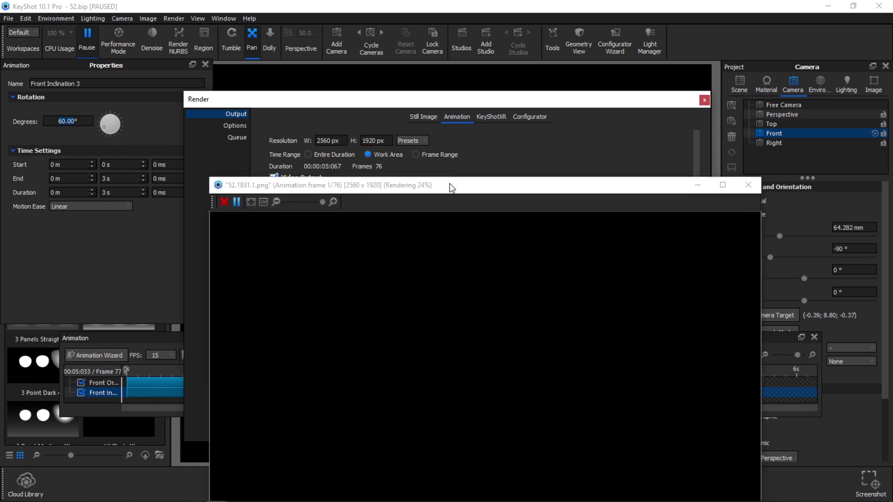
{"action": "left_click_drag", "start_coordinate": [451, 188], "coordinate": [416, 63]}
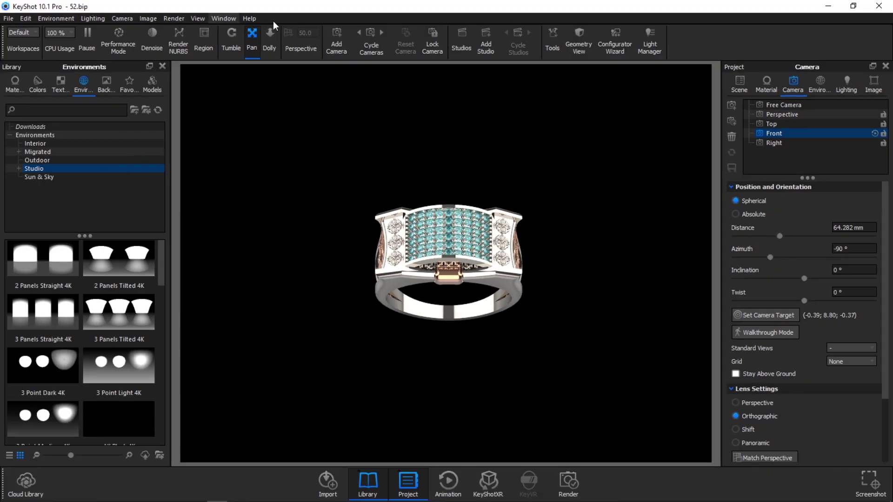
{"action": "left_click", "coordinate": [8, 18]}
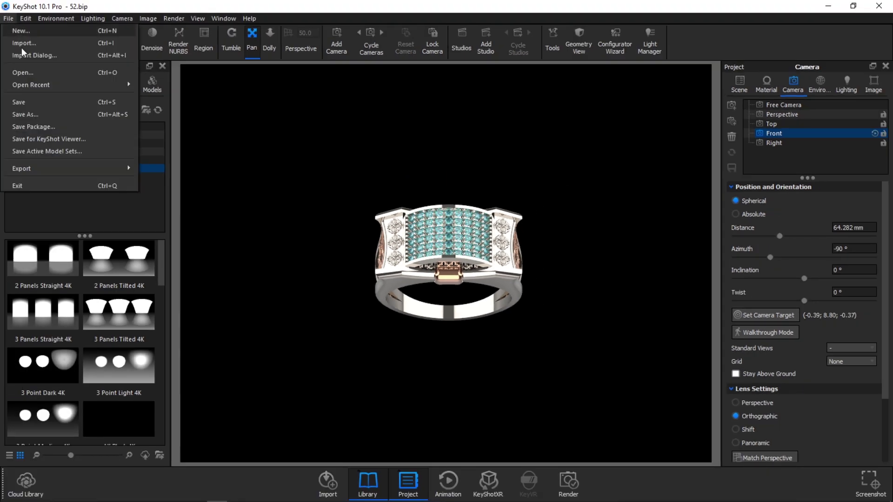
{"action": "left_click", "coordinate": [25, 114]}
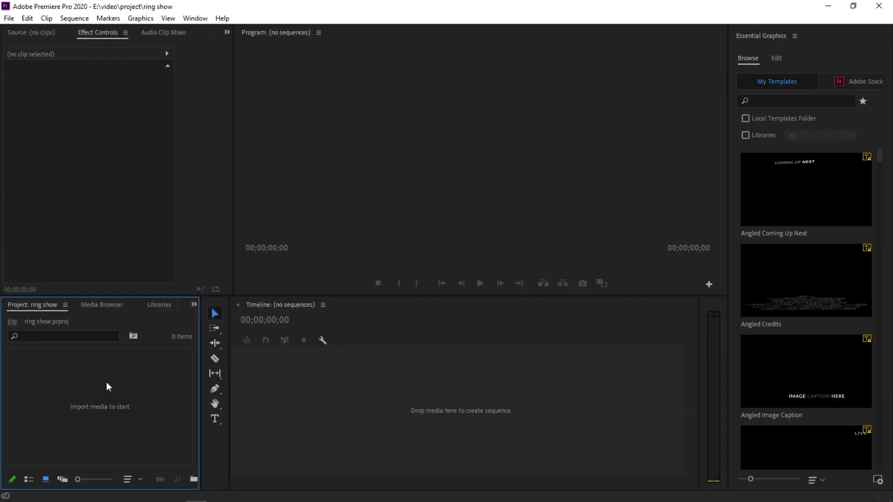
Import 4154.1787.mp4, build a sequence from it on V1, and preview playback
{"action": "key", "text": "ctrl+i"}
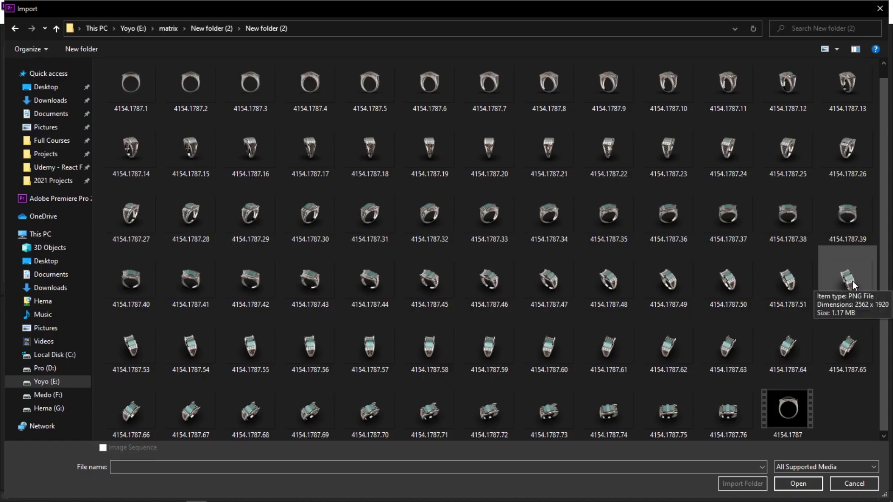
{"action": "double_click", "coordinate": [784, 408]}
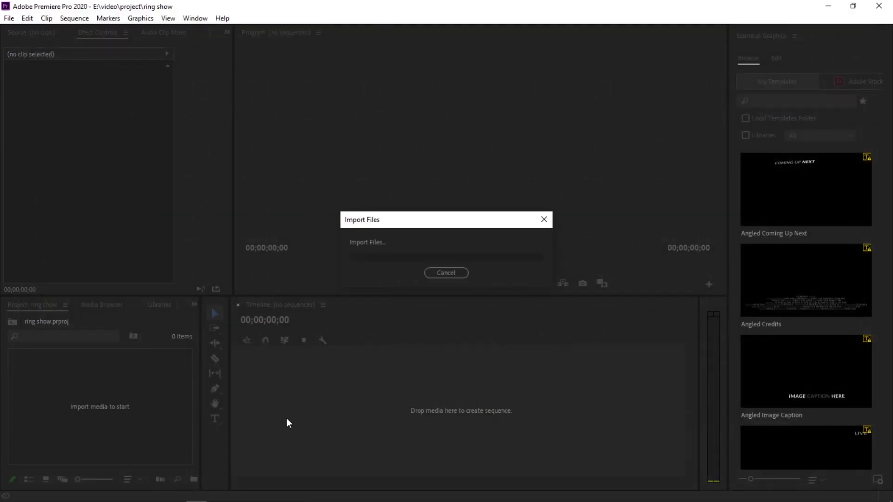
{"action": "mouse_move", "coordinate": [65, 384]}
{"action": "left_mouse_down"}
{"action": "mouse_move", "coordinate": [340, 391]}
{"action": "mouse_move", "coordinate": [344, 399]}
{"action": "left_mouse_up"}
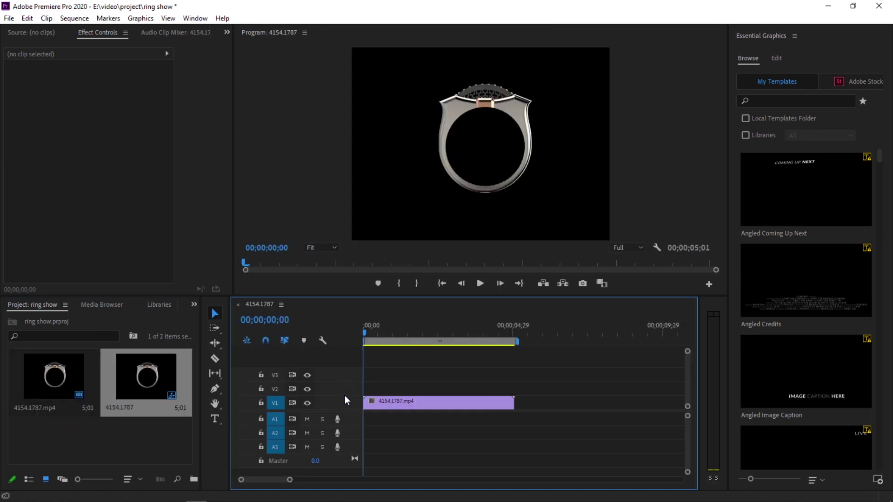
{"action": "left_click", "coordinate": [480, 285]}
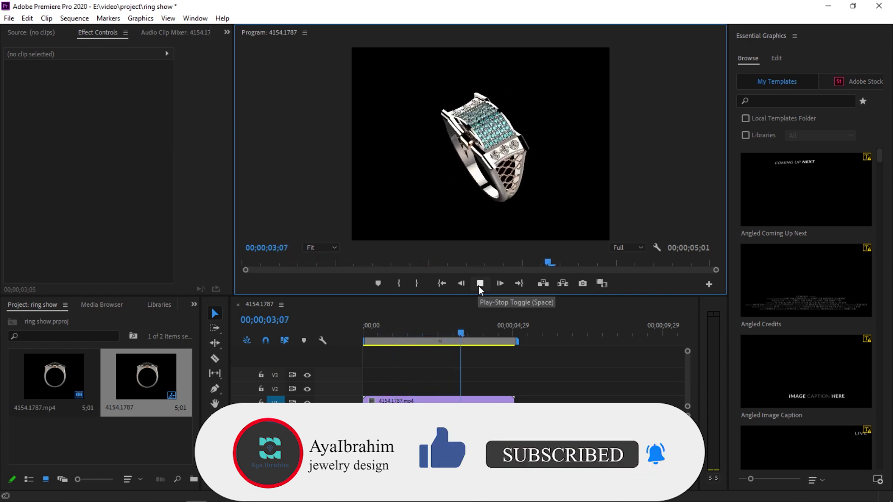
Slow the ring clip to 80% speed
{"action": "left_click", "coordinate": [479, 286]}
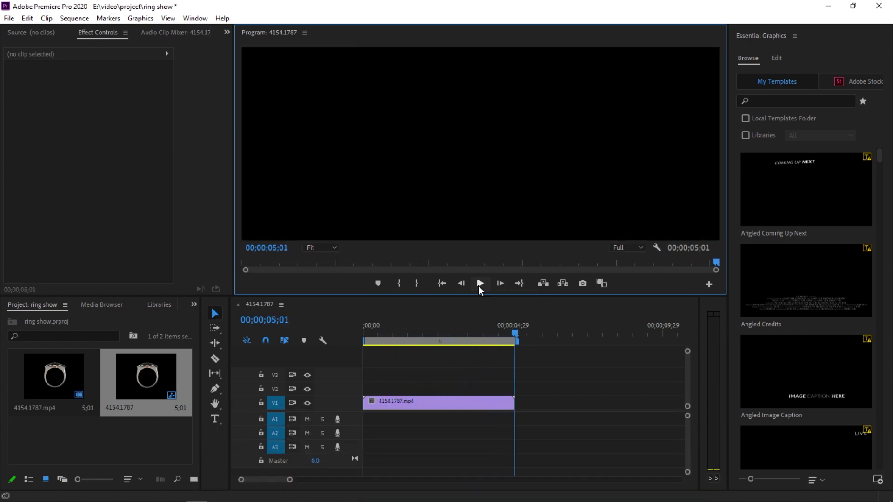
{"action": "right_click", "coordinate": [489, 403]}
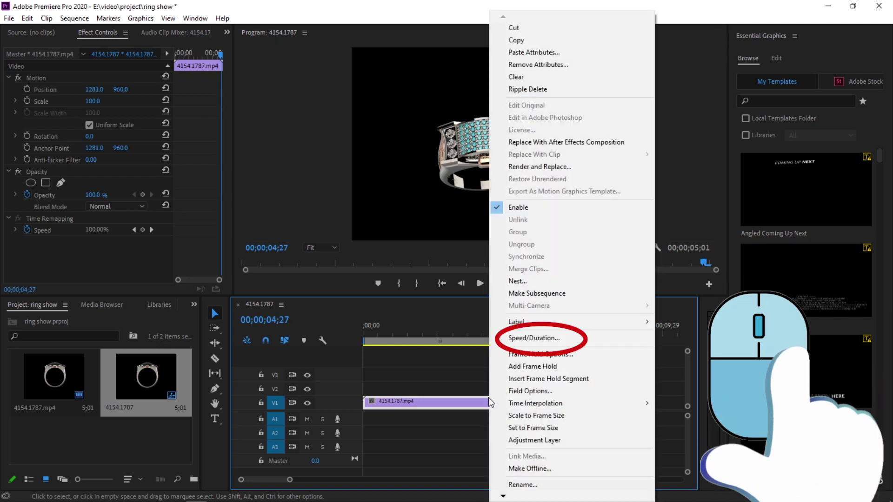
{"action": "left_click", "coordinate": [518, 336]}
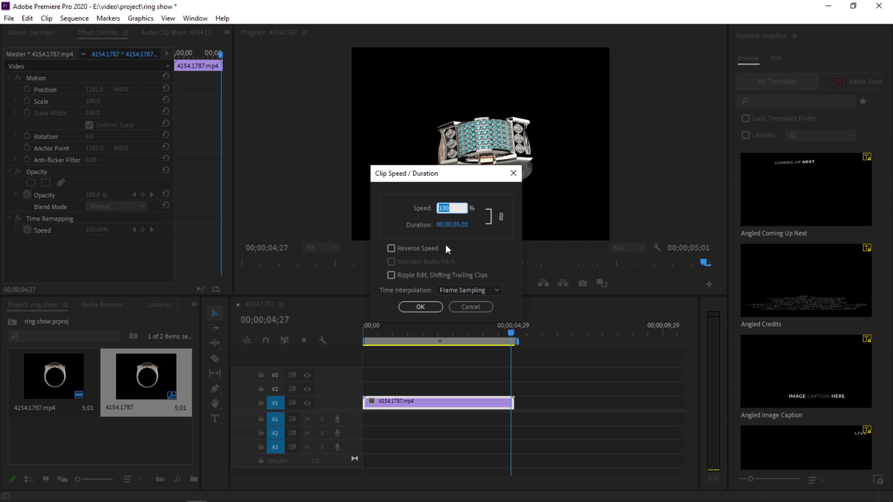
{"action": "type", "text": "8"}
{"action": "type", "text": "0"}
{"action": "key", "text": "Return"}
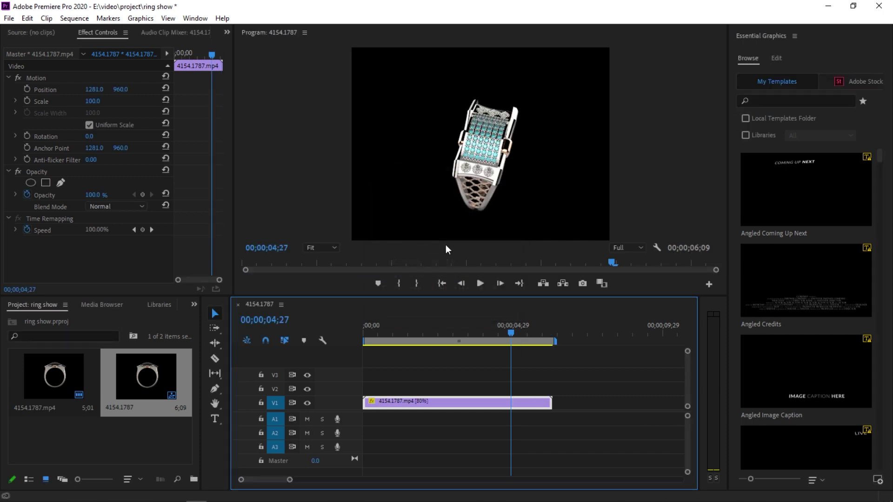
Duplicate the clip and place the copy right after the original on V1, checking the join
{"action": "key", "text": "alt"}
{"action": "left_click_drag", "start_coordinate": [538, 406], "coordinate": [643, 387], "text": "alt"}
{"action": "scroll", "coordinate": [535, 419], "scroll_direction": "down", "scroll_amount": 3}
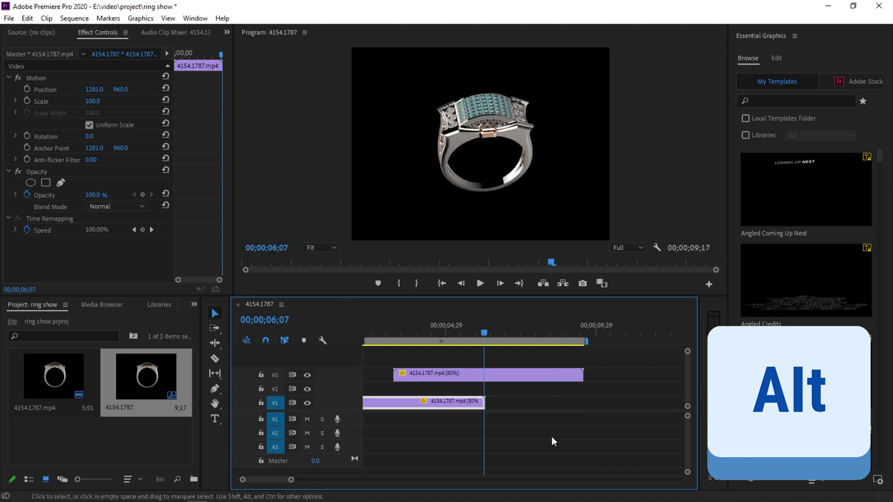
{"action": "left_click_drag", "start_coordinate": [291, 480], "coordinate": [328, 480]}
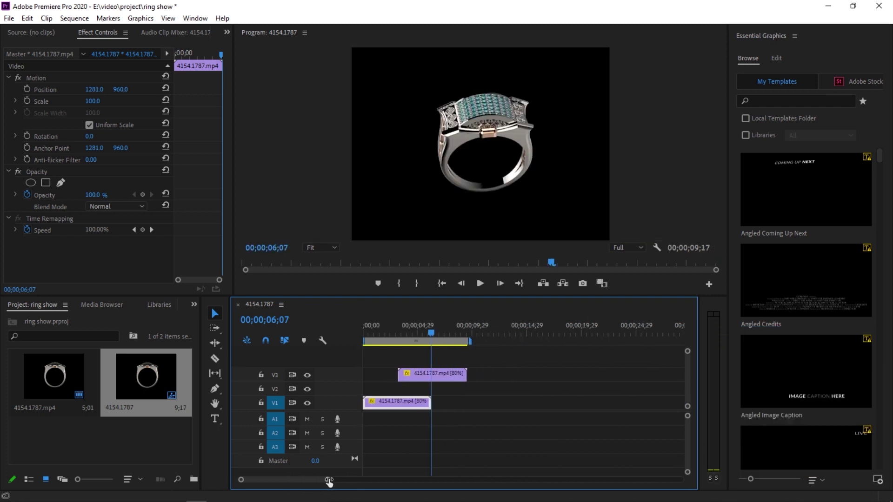
{"action": "left_click_drag", "start_coordinate": [454, 376], "coordinate": [476, 402]}
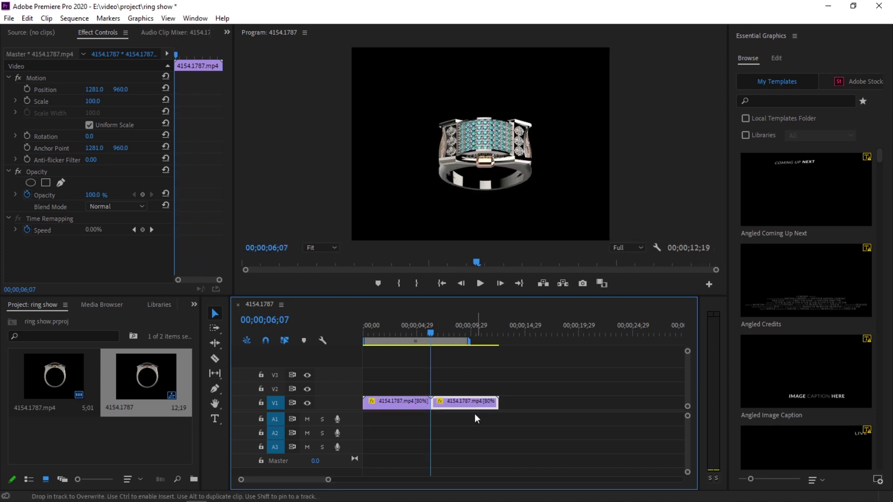
{"action": "left_click_drag", "start_coordinate": [433, 334], "coordinate": [428, 336]}
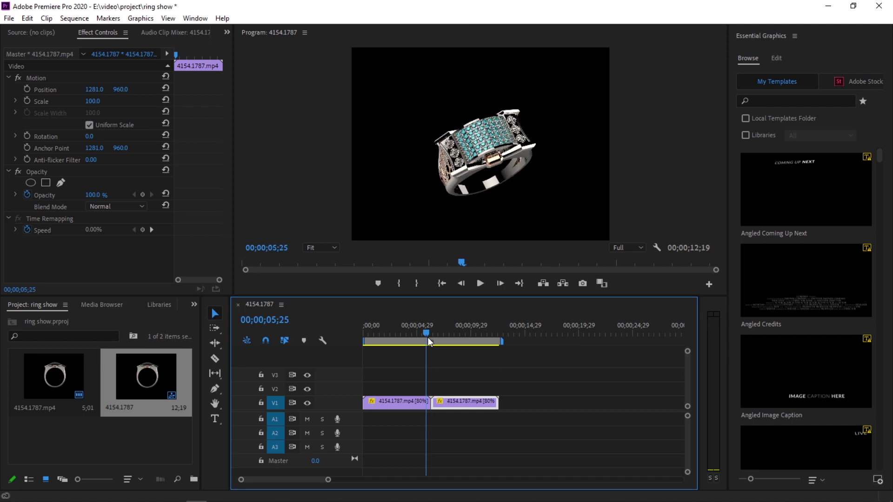
{"action": "left_click", "coordinate": [483, 284]}
{"action": "left_click", "coordinate": [483, 283]}
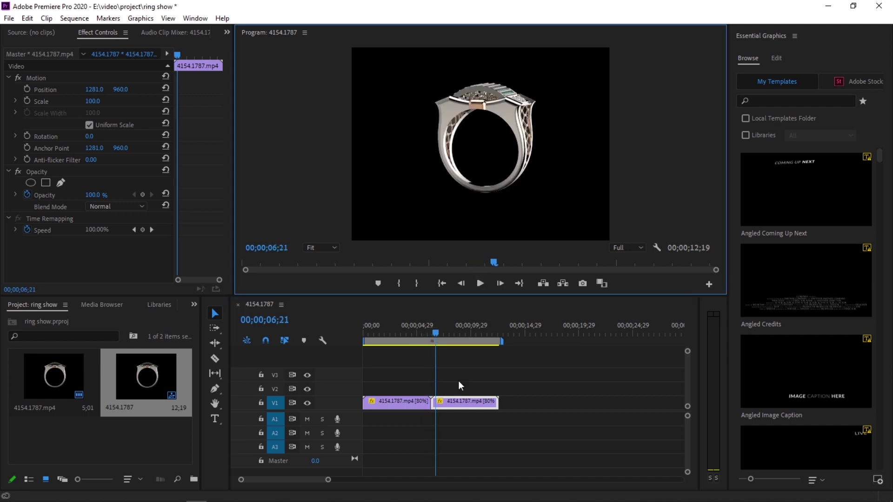
Reverse the second clip's speed to -80% and scrub through to check it
{"action": "right_click", "coordinate": [457, 404]}
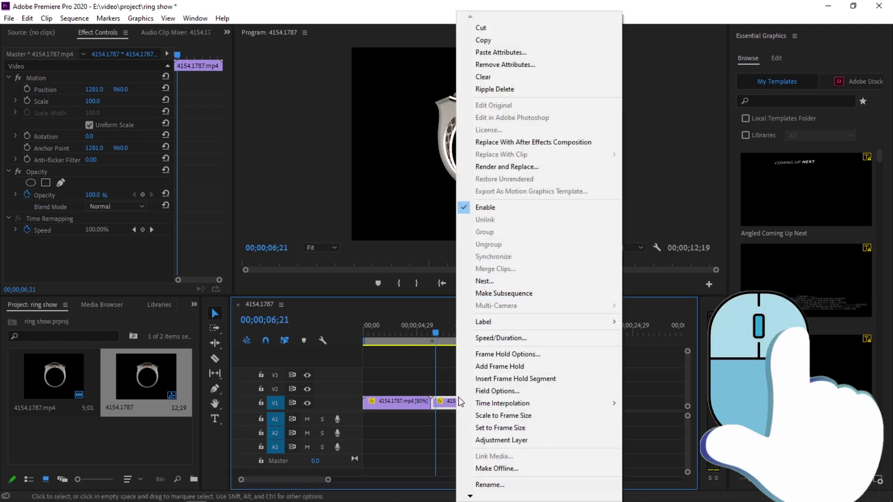
{"action": "left_click", "coordinate": [496, 338]}
{"action": "left_click", "coordinate": [391, 249]}
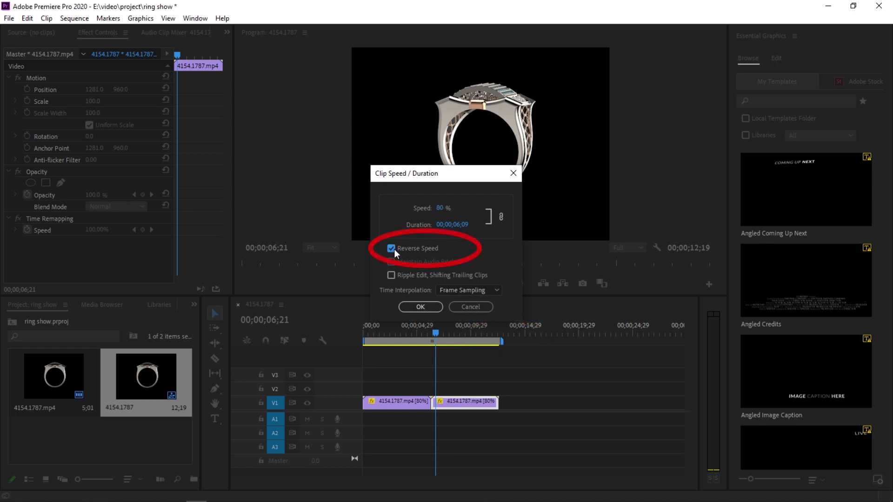
{"action": "left_click", "coordinate": [404, 307]}
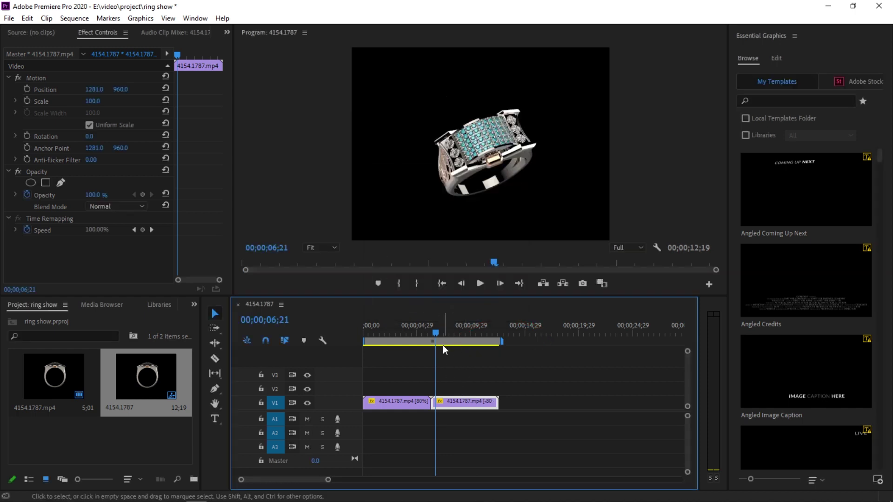
{"action": "mouse_move", "coordinate": [431, 329]}
{"action": "left_mouse_down"}
{"action": "mouse_move", "coordinate": [490, 326]}
{"action": "mouse_move", "coordinate": [374, 320]}
{"action": "left_mouse_up"}
{"action": "left_click_drag", "start_coordinate": [366, 328], "coordinate": [484, 328]}
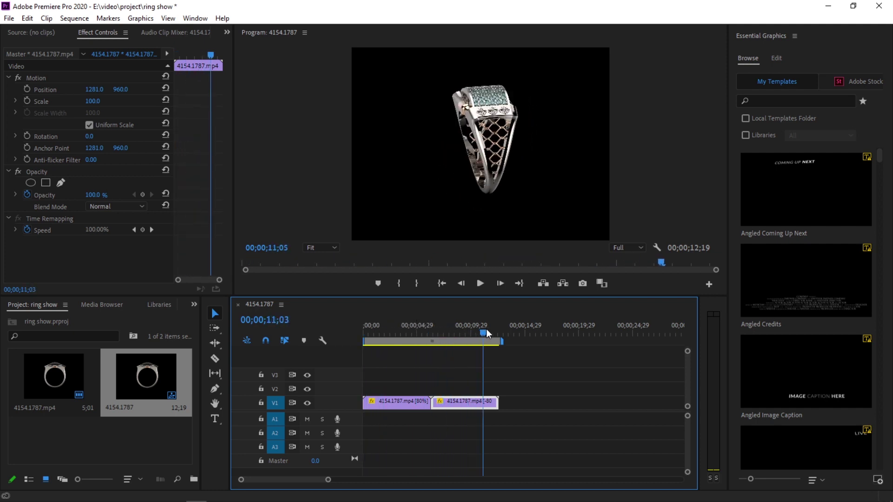
{"action": "left_click", "coordinate": [274, 264]}
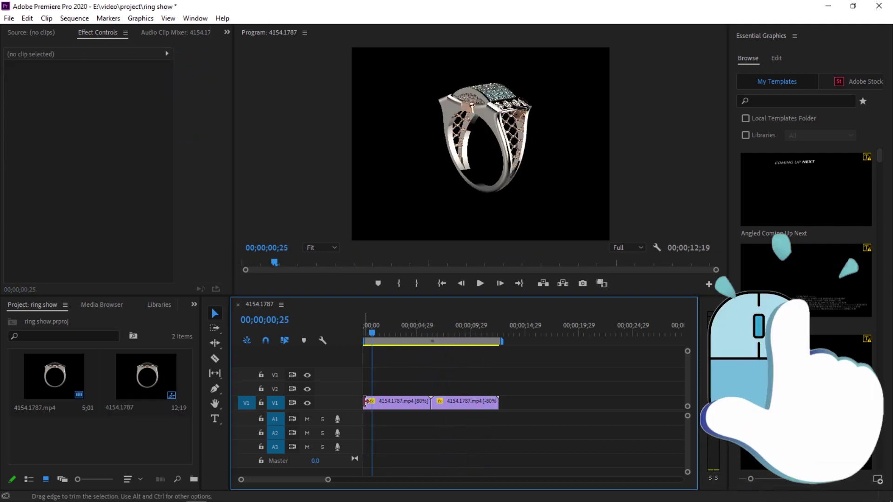
Add a cross dissolve at the first ring clip's start and return to the sequence start
{"action": "right_click", "coordinate": [367, 401]}
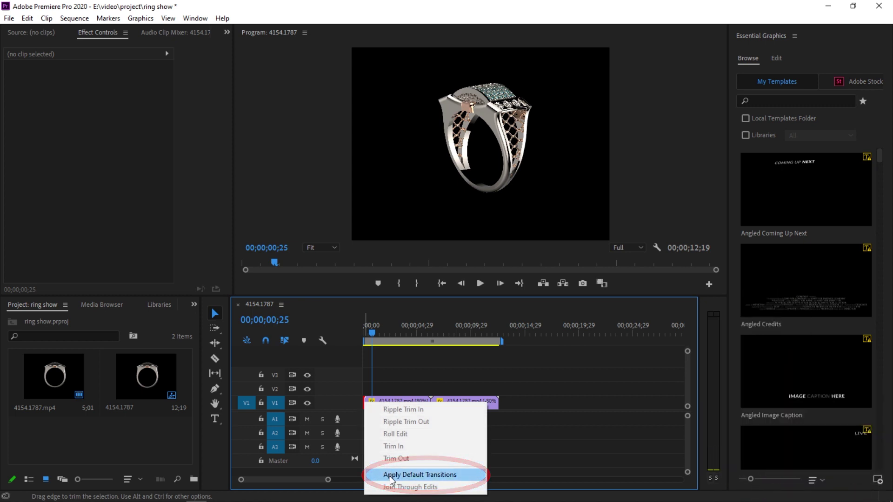
{"action": "left_click", "coordinate": [419, 475]}
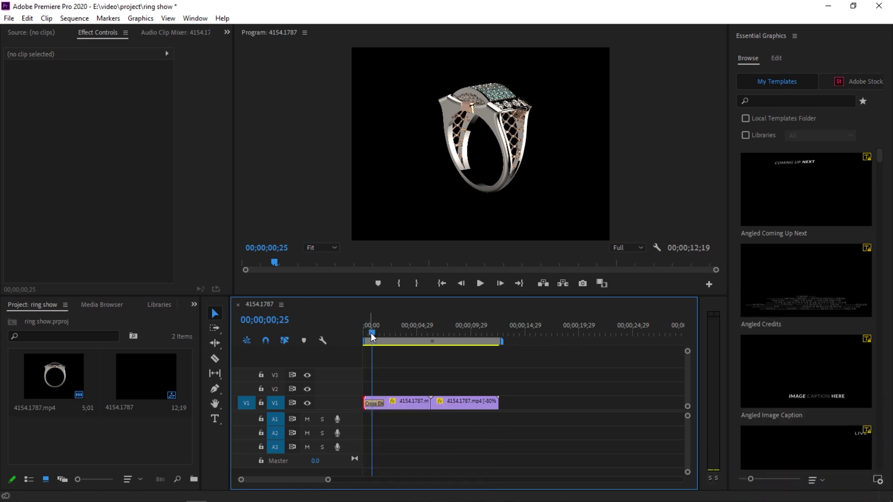
{"action": "left_click_drag", "start_coordinate": [371, 334], "coordinate": [343, 336]}
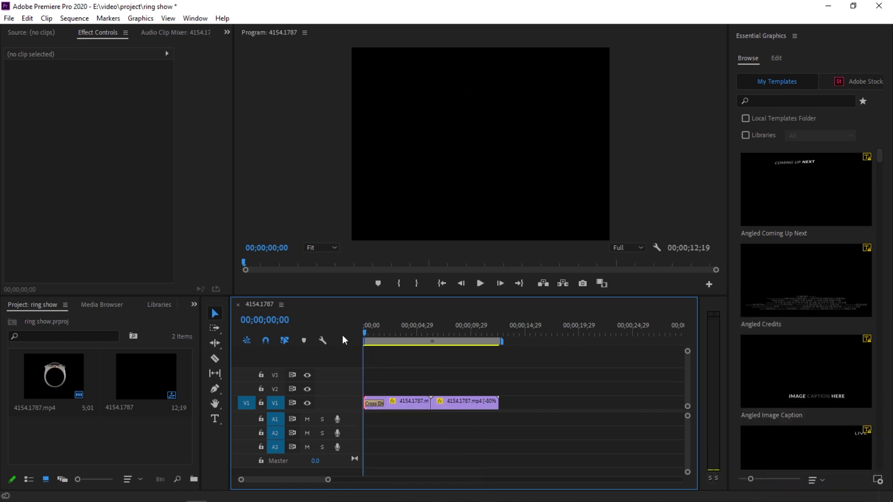
Preview the sequence, then shift both V1 ring clips about 6 seconds later to leave a gap
{"action": "left_click", "coordinate": [479, 284]}
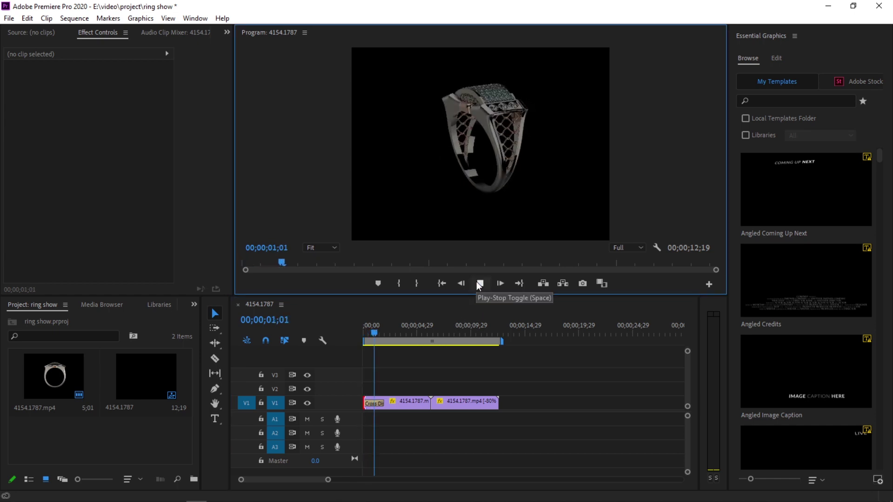
{"action": "left_click_drag", "start_coordinate": [407, 405], "coordinate": [484, 401]}
{"action": "left_click", "coordinate": [142, 429]}
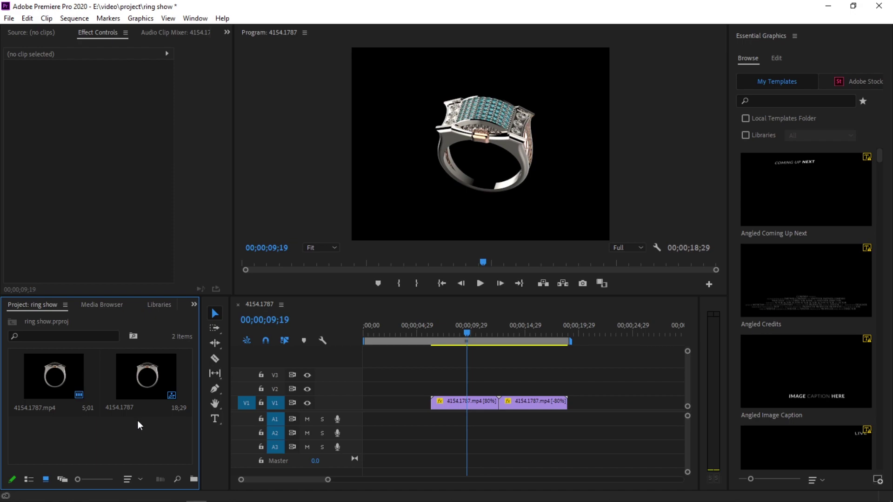
Import the still 4154.1787.1.png and place it at the start of V1
{"action": "double_click", "coordinate": [138, 421]}
{"action": "left_click", "coordinate": [152, 94]}
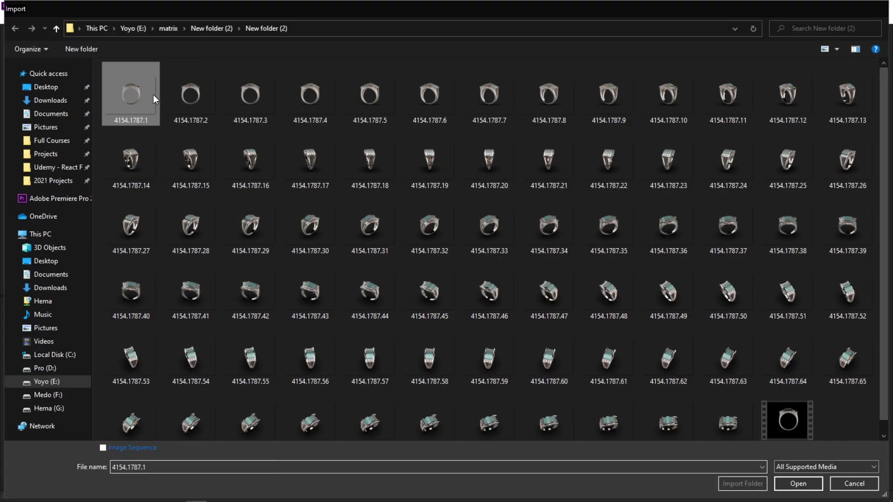
{"action": "double_click", "coordinate": [152, 94]}
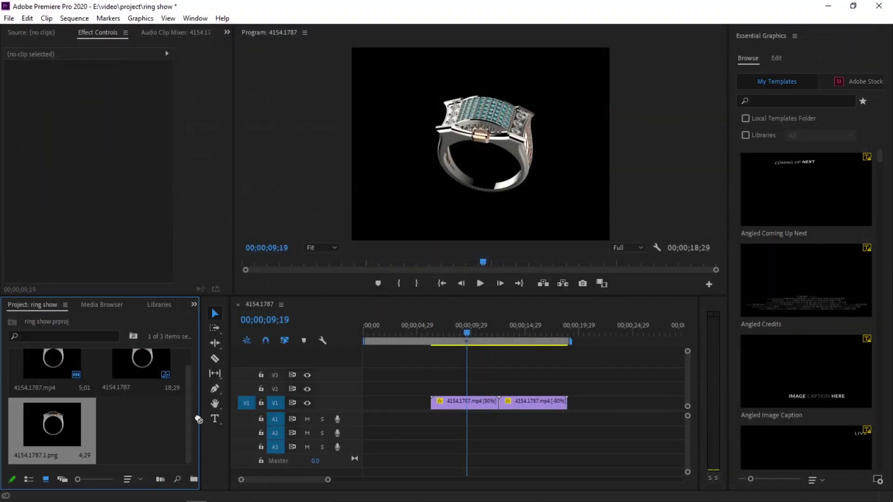
{"action": "left_click_drag", "start_coordinate": [198, 420], "coordinate": [389, 403]}
Razor the still to a short length and delete the remainder and gap so the ring clips follow it
{"action": "key", "text": "c"}
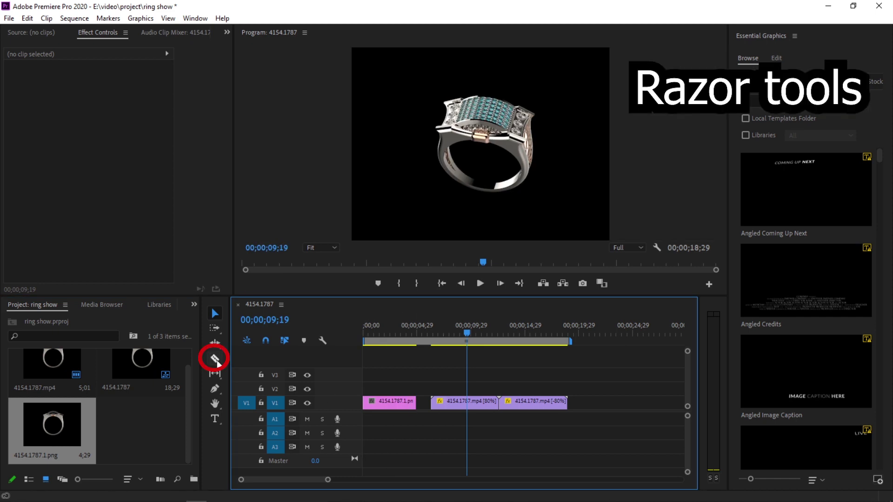
{"action": "left_click", "coordinate": [393, 403]}
{"action": "key", "text": "v"}
{"action": "key", "text": "Delete"}
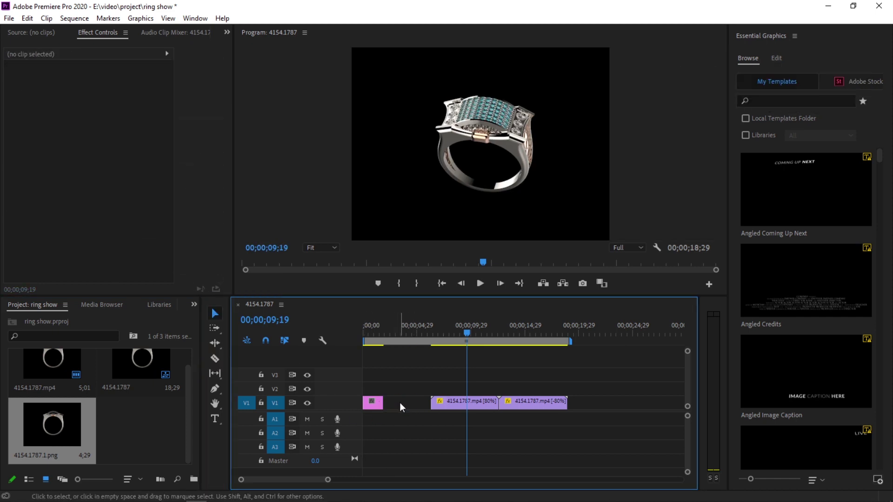
{"action": "left_click", "coordinate": [400, 402]}
{"action": "key", "text": "Delete"}
{"action": "mouse_move", "coordinate": [471, 325]}
{"action": "left_mouse_down"}
{"action": "mouse_move", "coordinate": [443, 338]}
{"action": "mouse_move", "coordinate": [364, 338]}
{"action": "left_mouse_up"}
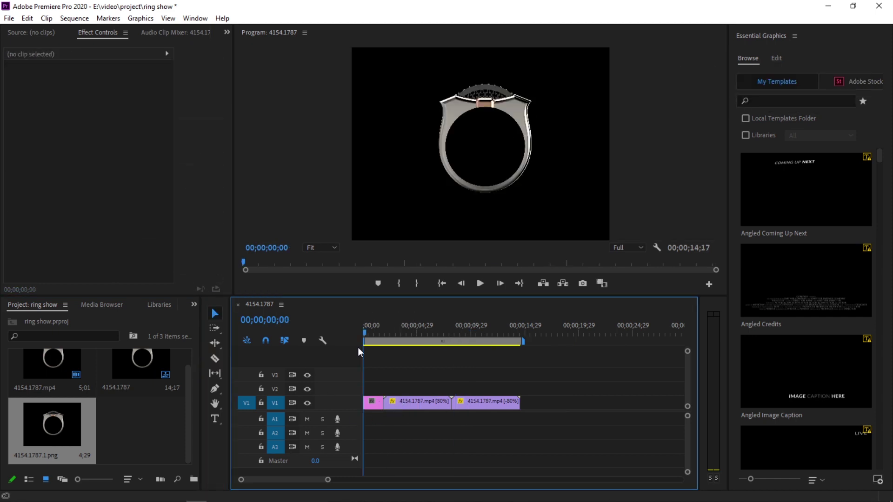
Apply the default Cross Dissolve fade-in to the still's start and preview it
{"action": "right_click", "coordinate": [368, 403]}
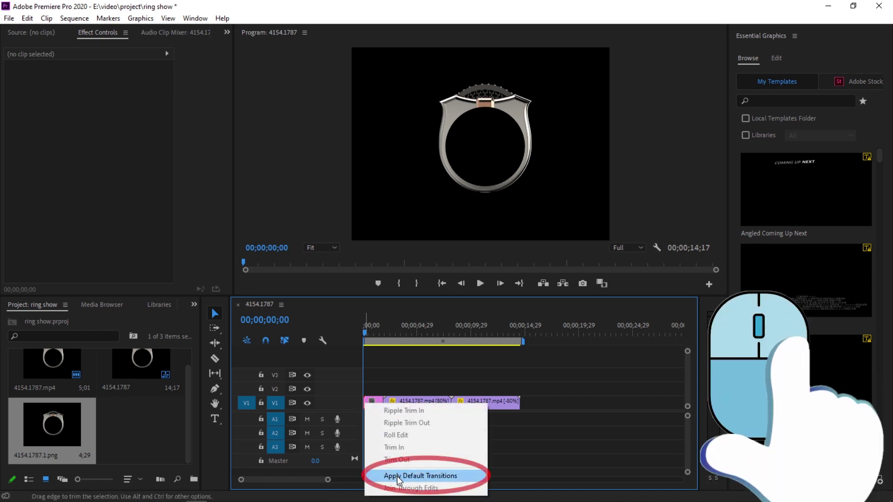
{"action": "left_click", "coordinate": [421, 473]}
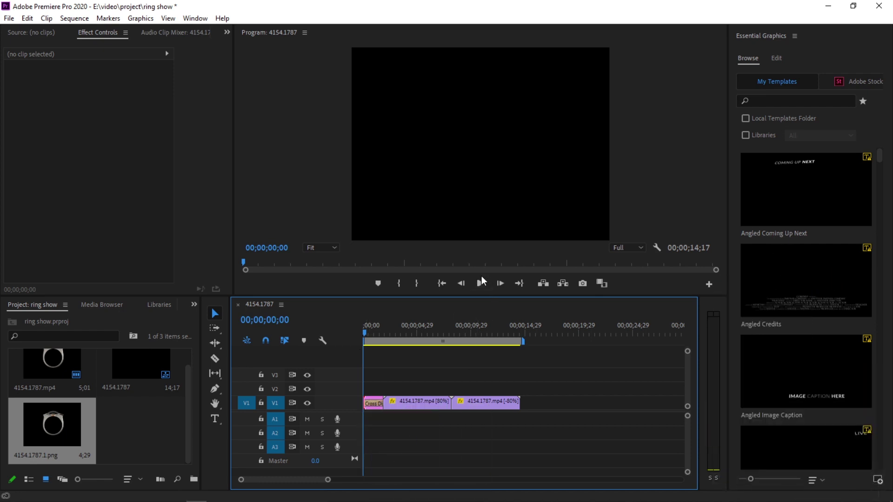
{"action": "left_click", "coordinate": [481, 283]}
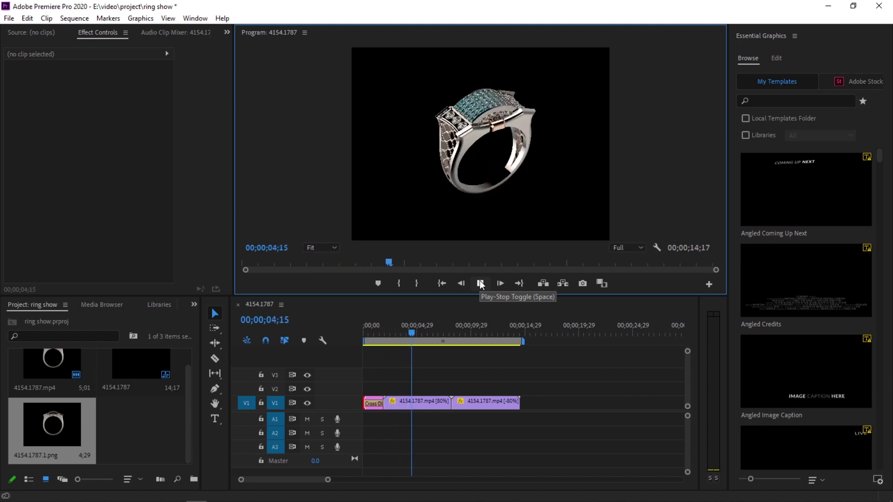
Show the Effects panel and expand Video Transitions > Immersive Video
{"action": "left_click", "coordinate": [194, 309]}
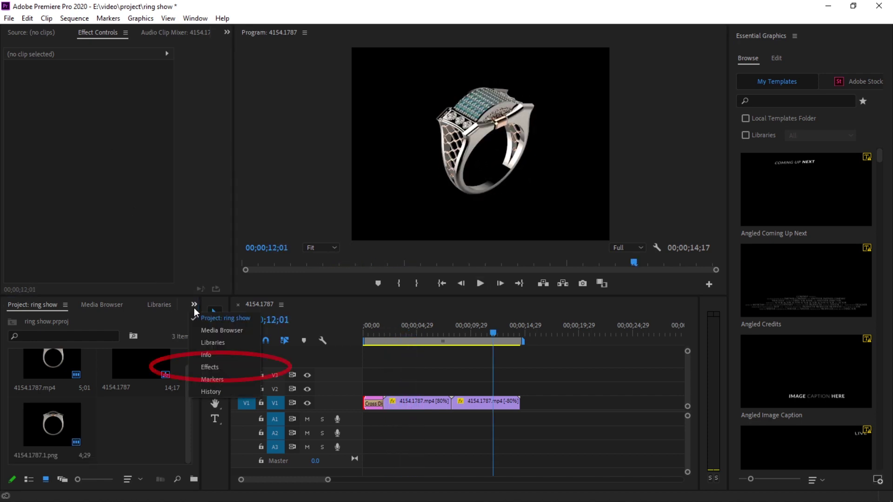
{"action": "left_click", "coordinate": [212, 367]}
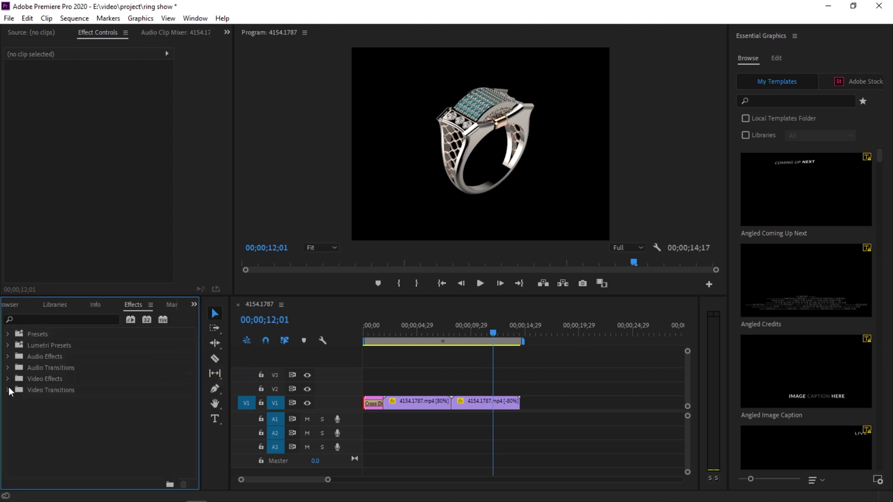
{"action": "left_click", "coordinate": [8, 390]}
{"action": "scroll", "coordinate": [93, 353], "scroll_direction": "down", "scroll_amount": 1}
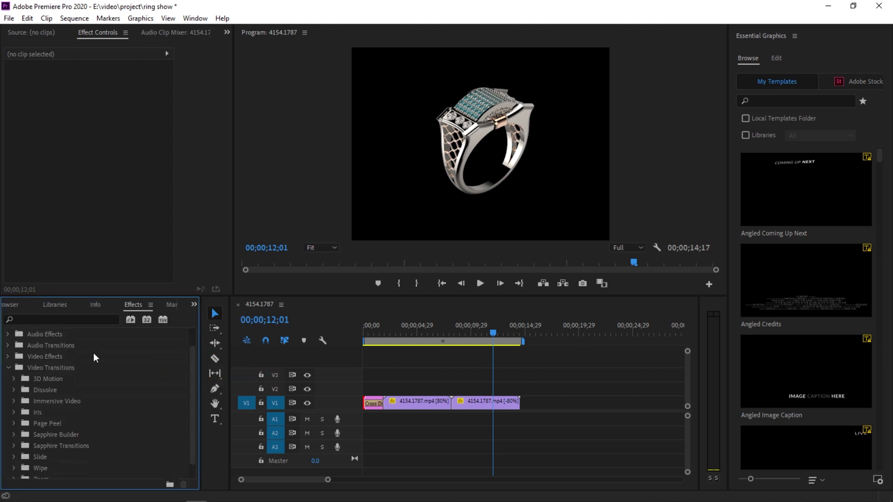
{"action": "left_click", "coordinate": [13, 401]}
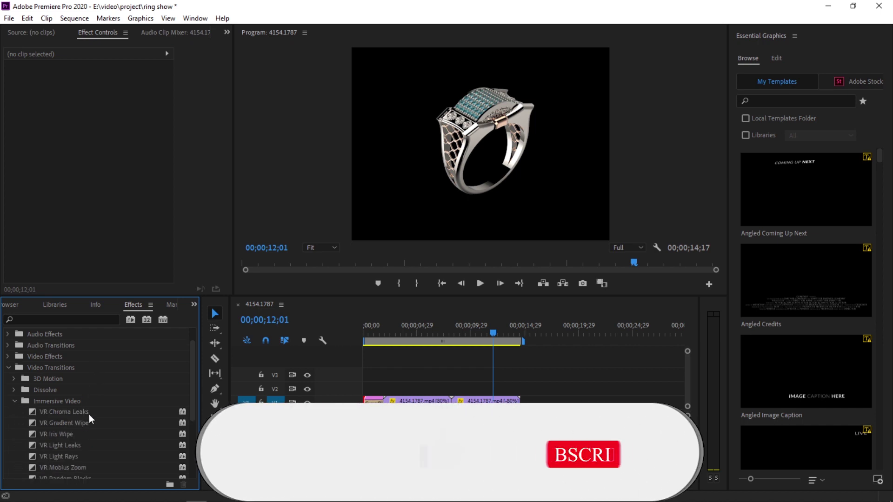
{"action": "scroll", "coordinate": [88, 415], "scroll_direction": "down", "scroll_amount": 1}
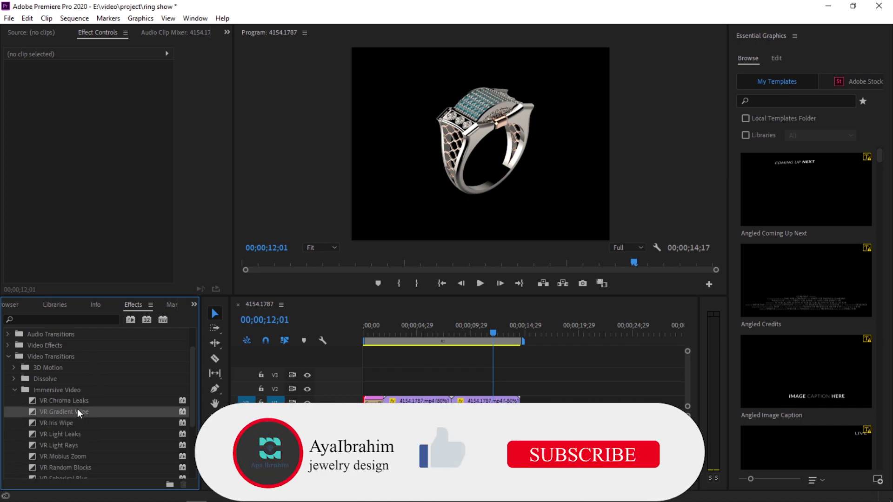
{"action": "scroll", "coordinate": [77, 409], "scroll_direction": "down", "scroll_amount": 1}
Drop the VR Light Rays transition on the join between the two ring clips, accepting the warning
{"action": "left_click", "coordinate": [75, 435]}
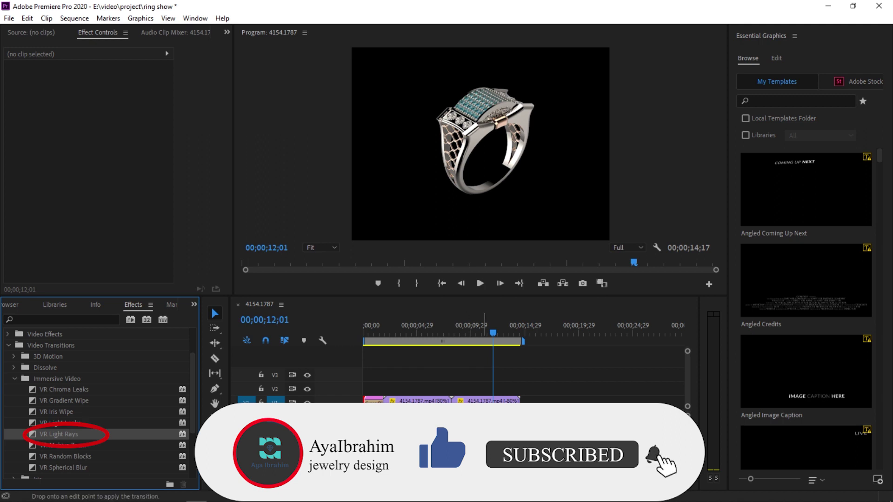
{"action": "left_click_drag", "start_coordinate": [76, 434], "coordinate": [452, 401]}
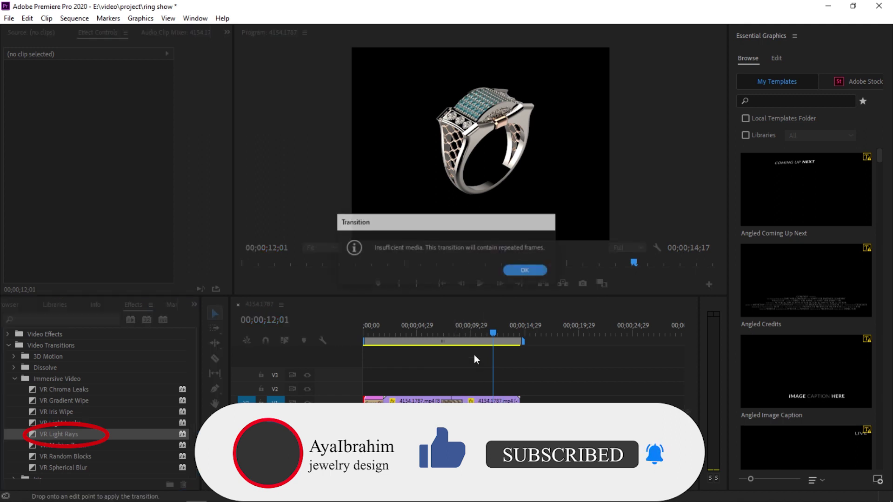
{"action": "left_click", "coordinate": [516, 268]}
{"action": "left_click_drag", "start_coordinate": [490, 338], "coordinate": [444, 338]}
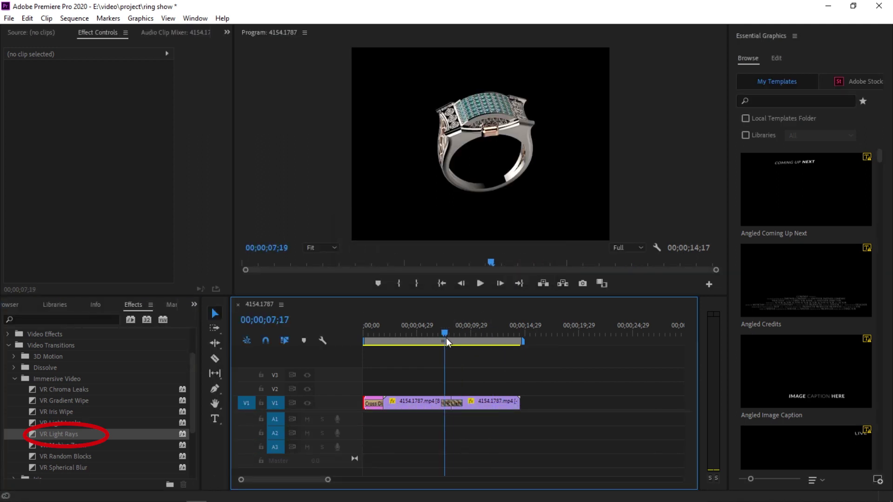
Preview the VR Light Rays transition and play through to the end of the sequence
{"action": "left_click", "coordinate": [479, 284]}
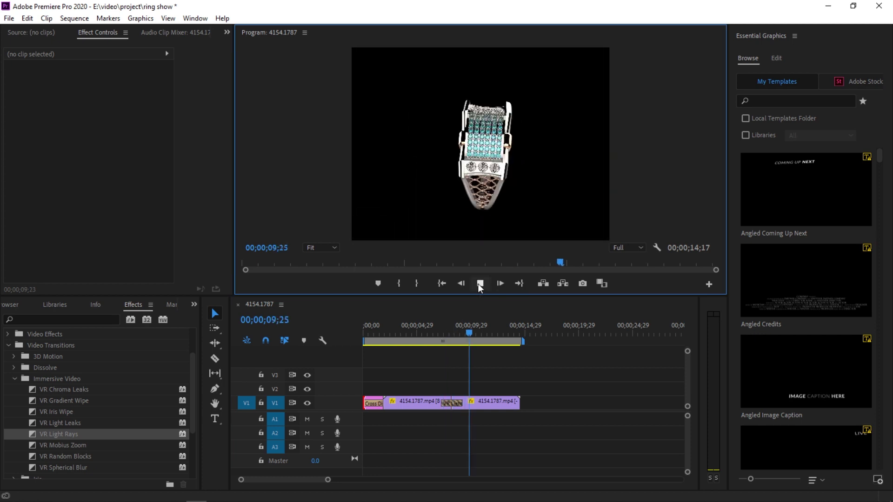
{"action": "left_click", "coordinate": [480, 284]}
{"action": "mouse_move", "coordinate": [445, 334]}
{"action": "left_mouse_down"}
{"action": "mouse_move", "coordinate": [459, 333]}
{"action": "mouse_move", "coordinate": [448, 330]}
{"action": "left_mouse_up"}
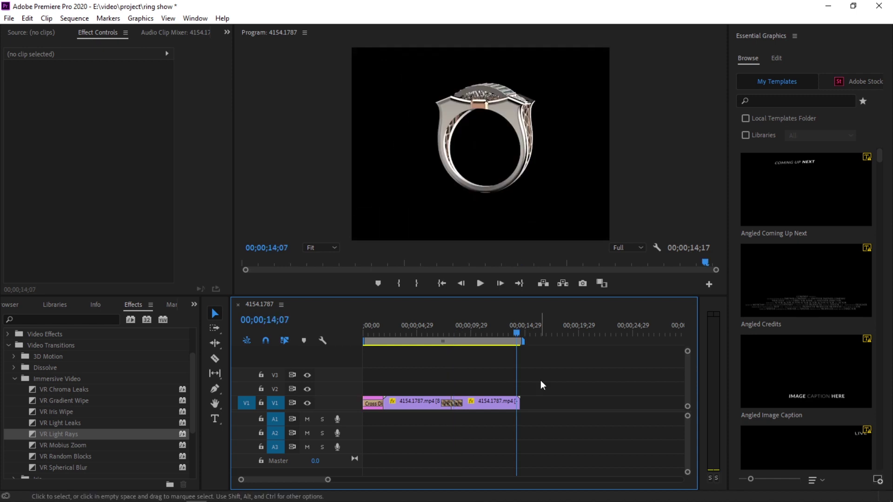
{"action": "mouse_move", "coordinate": [449, 330]}
{"action": "left_mouse_down"}
{"action": "mouse_move", "coordinate": [545, 386]}
{"action": "mouse_move", "coordinate": [467, 430]}
{"action": "left_mouse_up"}
{"action": "left_click_drag", "start_coordinate": [360, 440], "coordinate": [361, 440]}
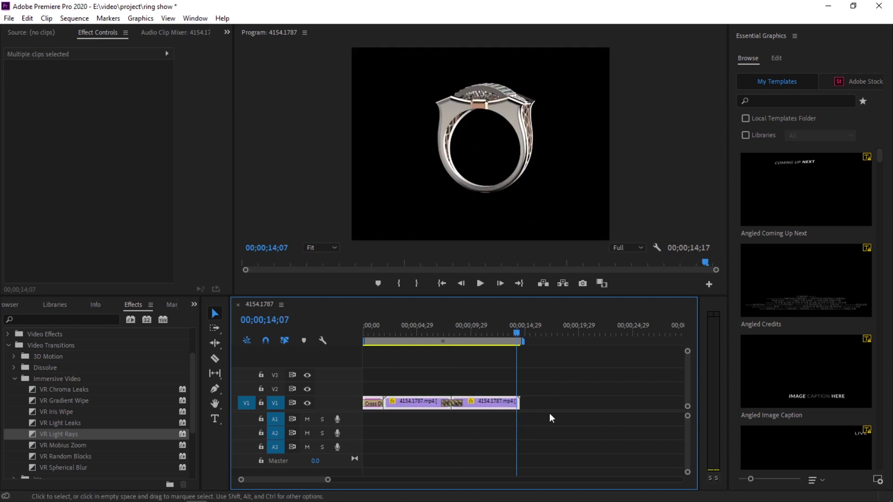
Through File > Export > Media, pick the YouTube 1080p Full HD preset and encode 4154.1787.mp4
{"action": "left_click", "coordinate": [9, 20]}
{"action": "mouse_move", "coordinate": [29, 341]}
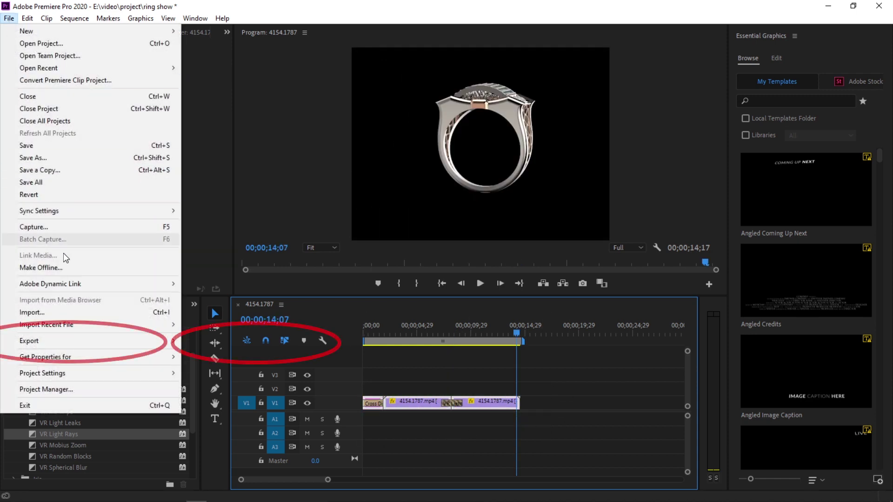
{"action": "left_click", "coordinate": [207, 341]}
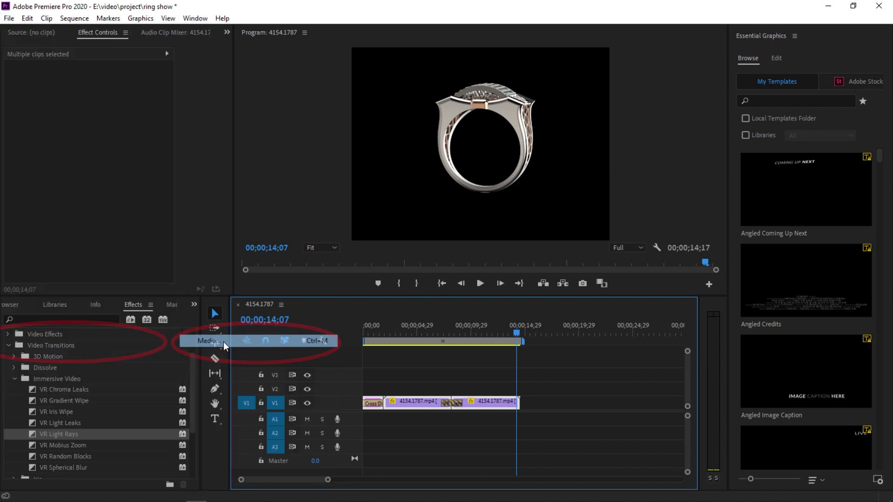
{"action": "left_click", "coordinate": [629, 89]}
{"action": "scroll", "coordinate": [621, 417], "scroll_direction": "down", "scroll_amount": 3}
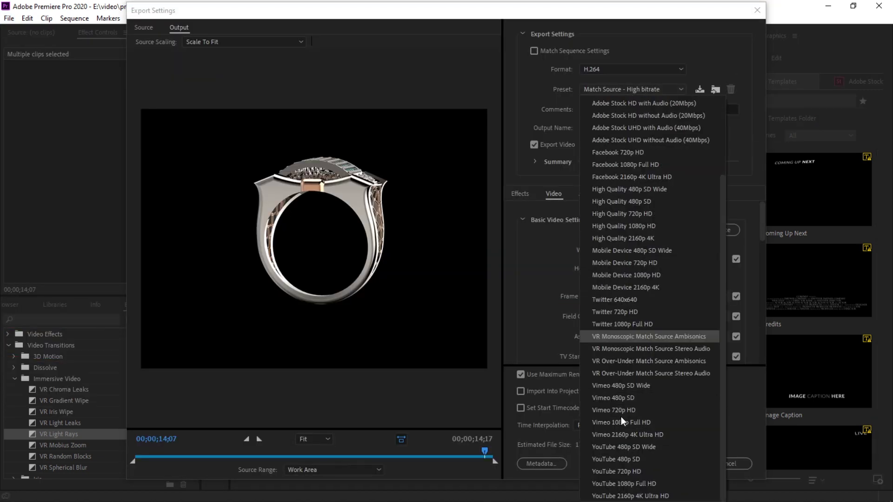
{"action": "left_click", "coordinate": [611, 487]}
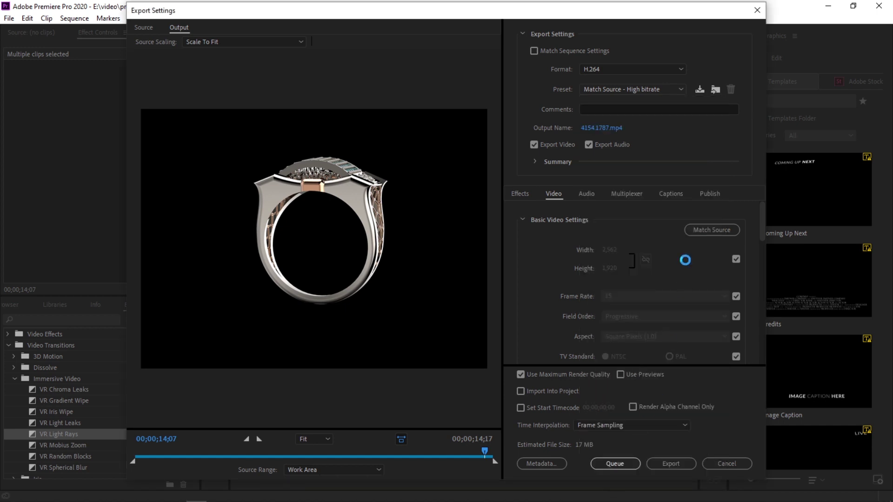
{"action": "left_click", "coordinate": [662, 465]}
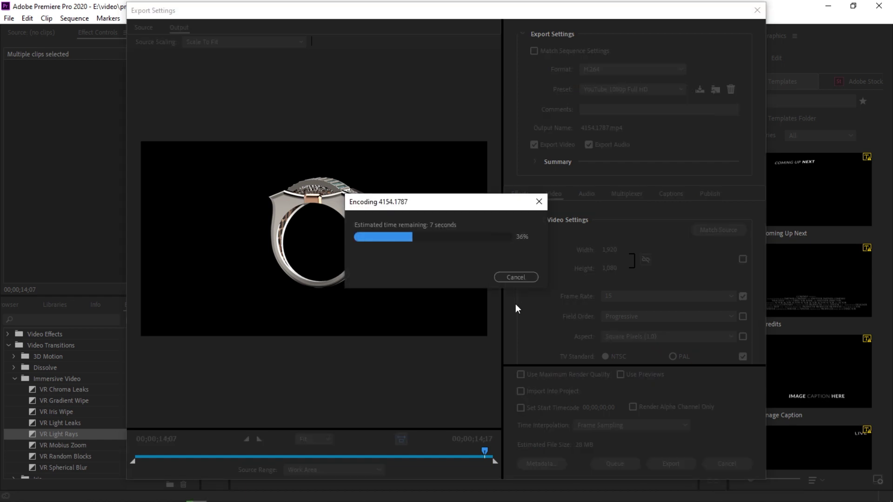